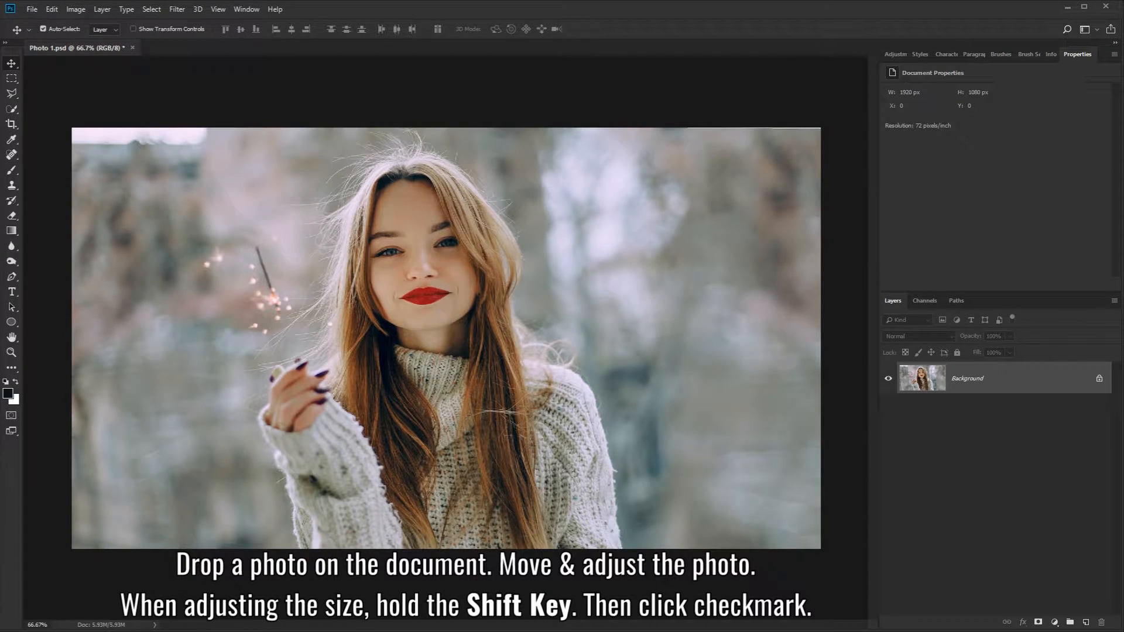
Place Photo 2 into the document, scale it proportionally to about 87%, and position it at the canvas's lower-left corner.
key("alt+Tab")
left_click_drag(391, 235, 332, 514)
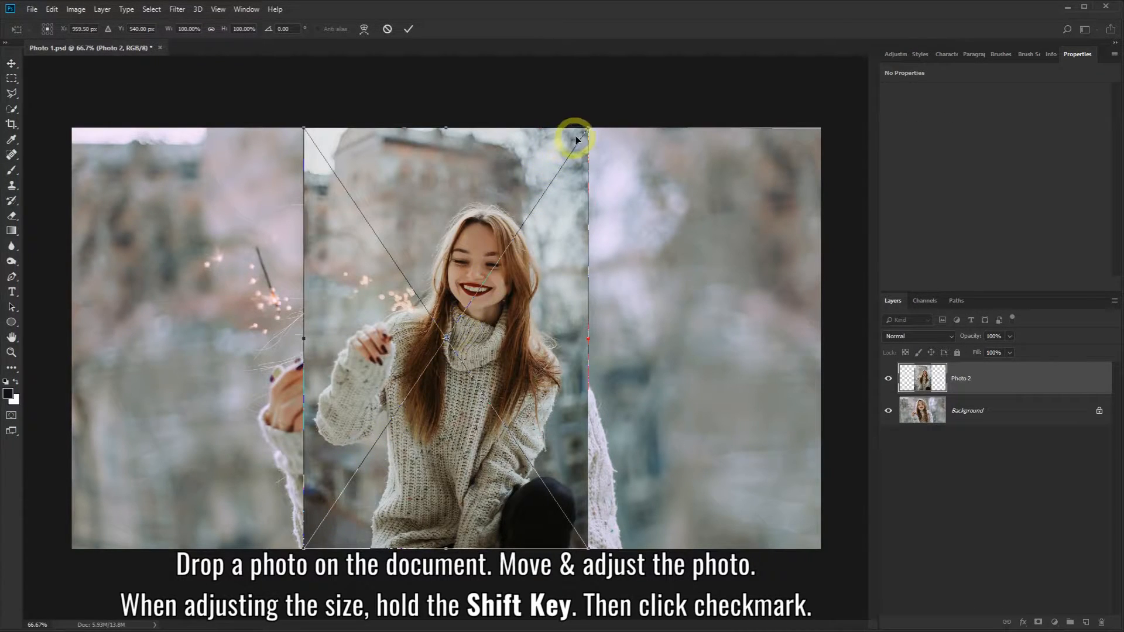
left_click_drag(587, 127, 551, 183)
left_click_drag(448, 251, 214, 251)
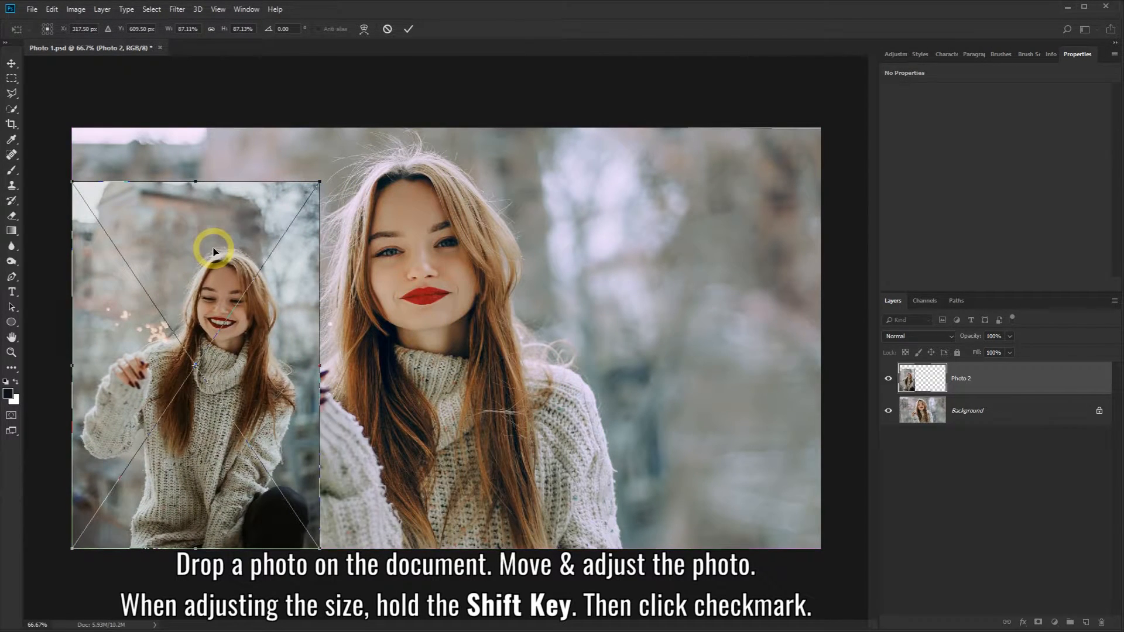
left_click(408, 32)
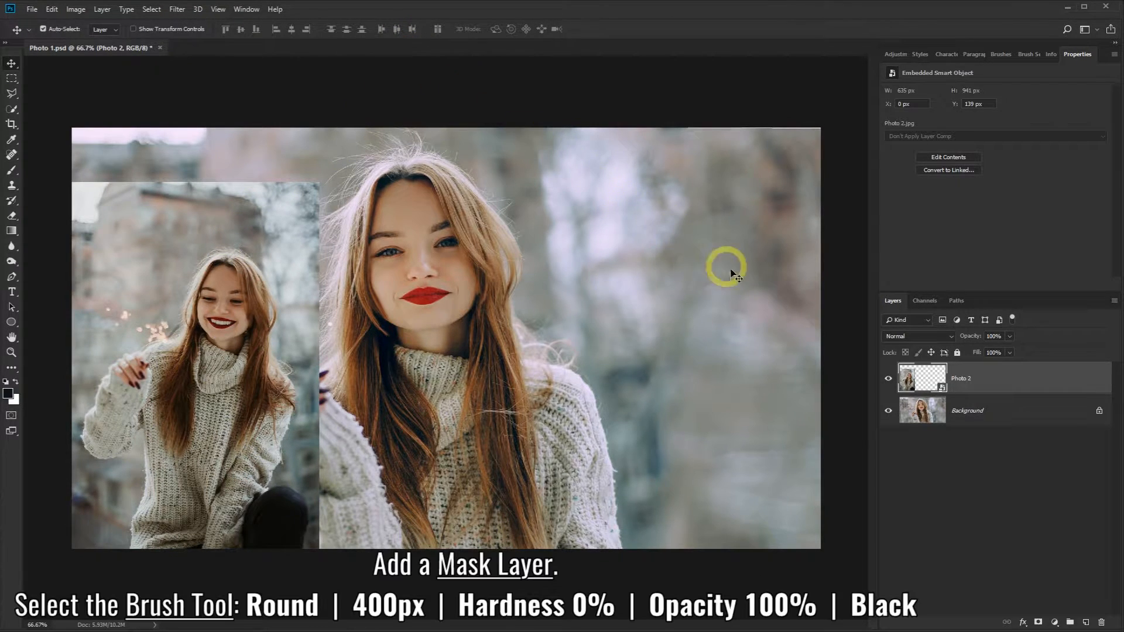
Add a layer mask to Photo 2 and ready a soft round black brush at 400 px with 0% hardness.
left_click_drag(906, 375, 949, 424)
left_click(1039, 624)
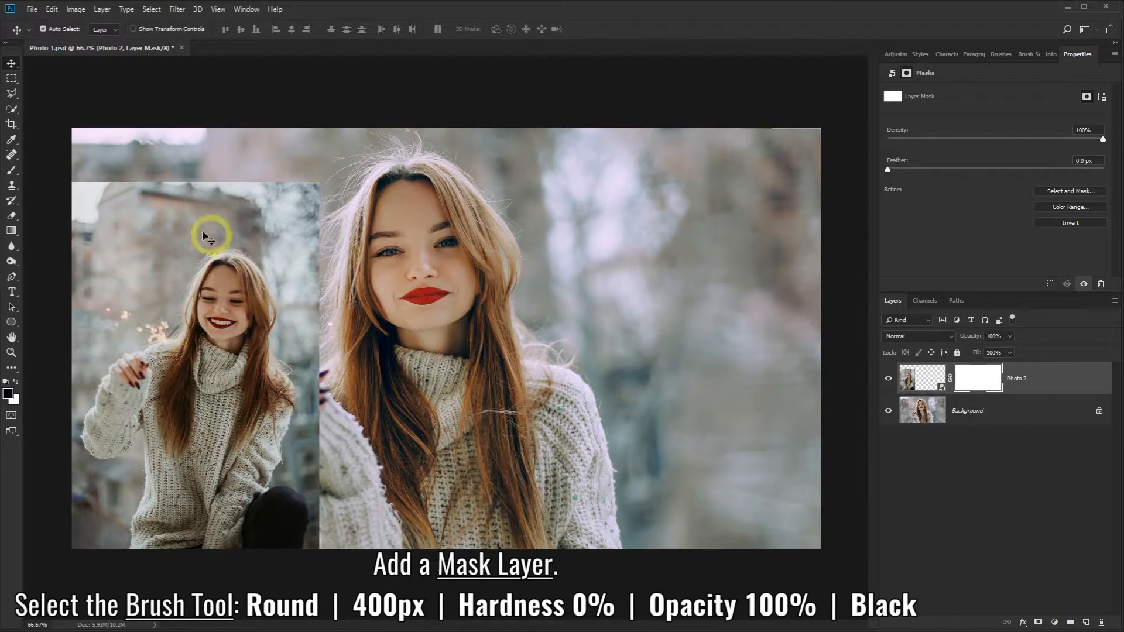
left_click(11, 170)
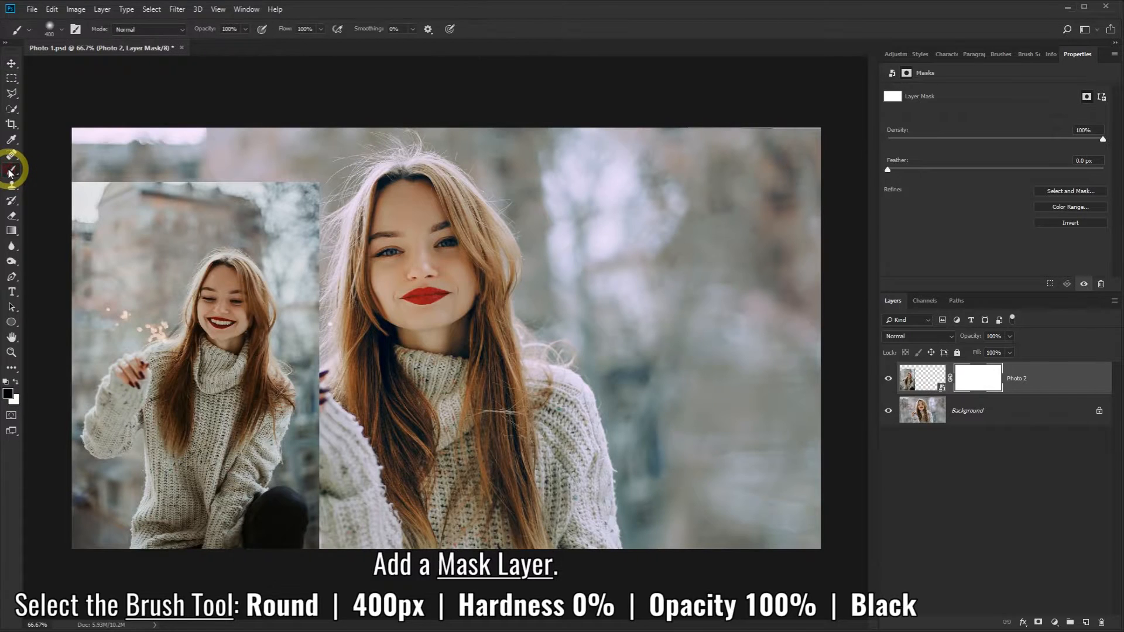
left_click(53, 29)
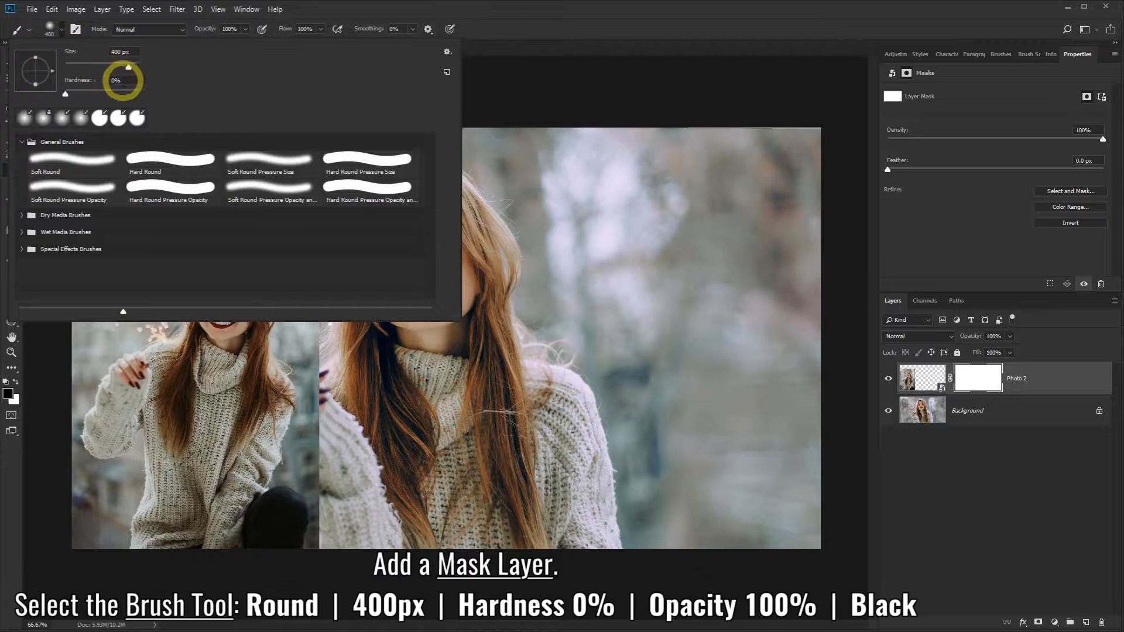
left_click(305, 8)
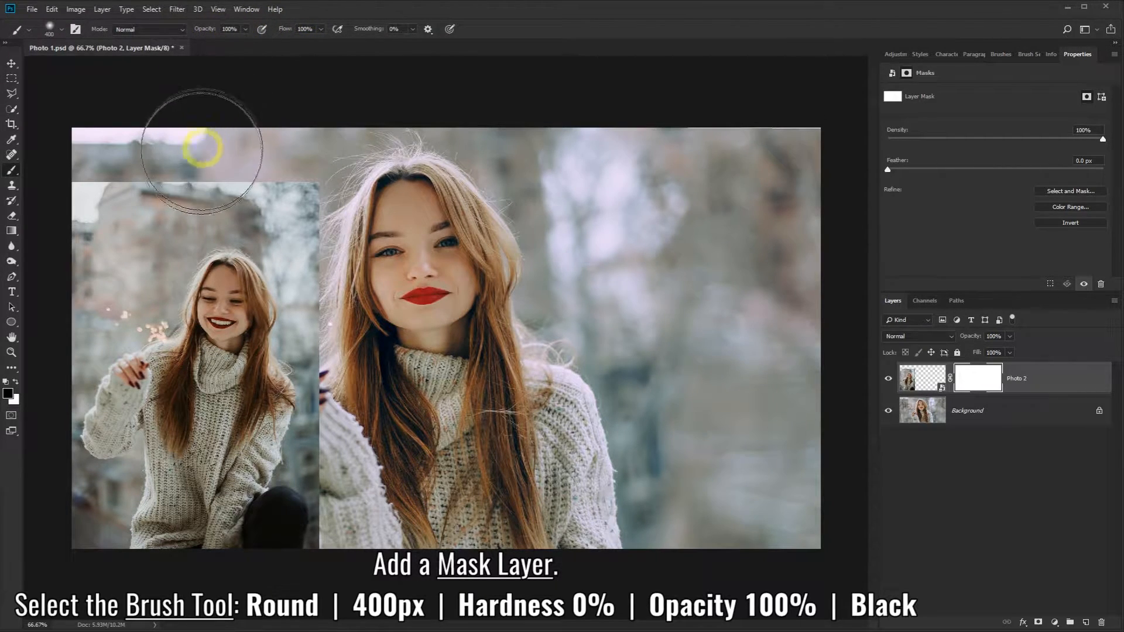
left_click(9, 395)
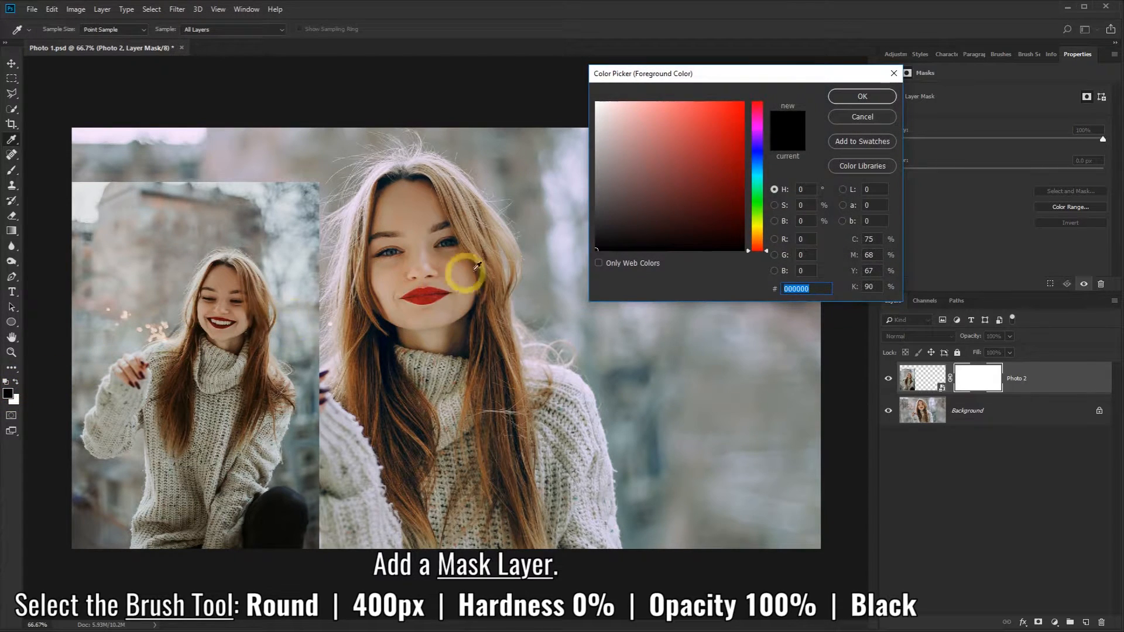
left_click(854, 97)
left_click(975, 383)
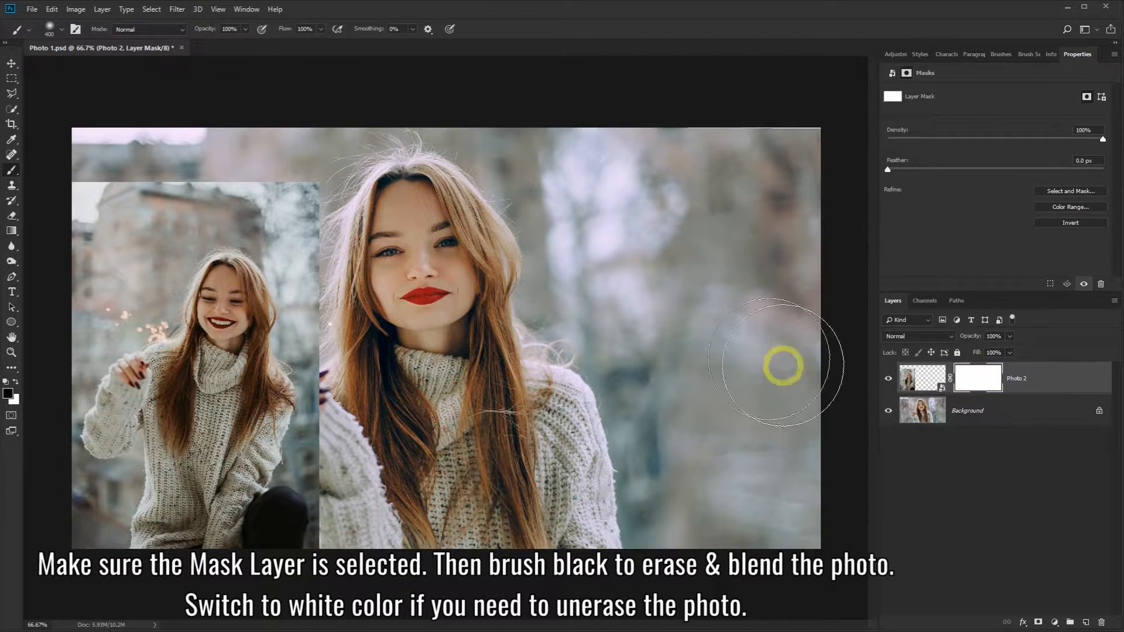
Paint the Photo 2 mask black around the smaller woman to blend the photo's edges, using white to restore over-erased areas.
mouse_move(306, 151)
left_mouse_down()
mouse_move(254, 149)
mouse_move(320, 149)
mouse_move(103, 150)
mouse_move(325, 160)
mouse_move(379, 327)
mouse_move(376, 484)
mouse_move(367, 532)
mouse_move(340, 559)
mouse_move(323, 536)
mouse_move(300, 547)
mouse_move(284, 578)
mouse_move(363, 494)
mouse_move(349, 492)
mouse_move(379, 352)
mouse_move(369, 259)
mouse_move(327, 294)
mouse_move(236, 329)
left_mouse_up()
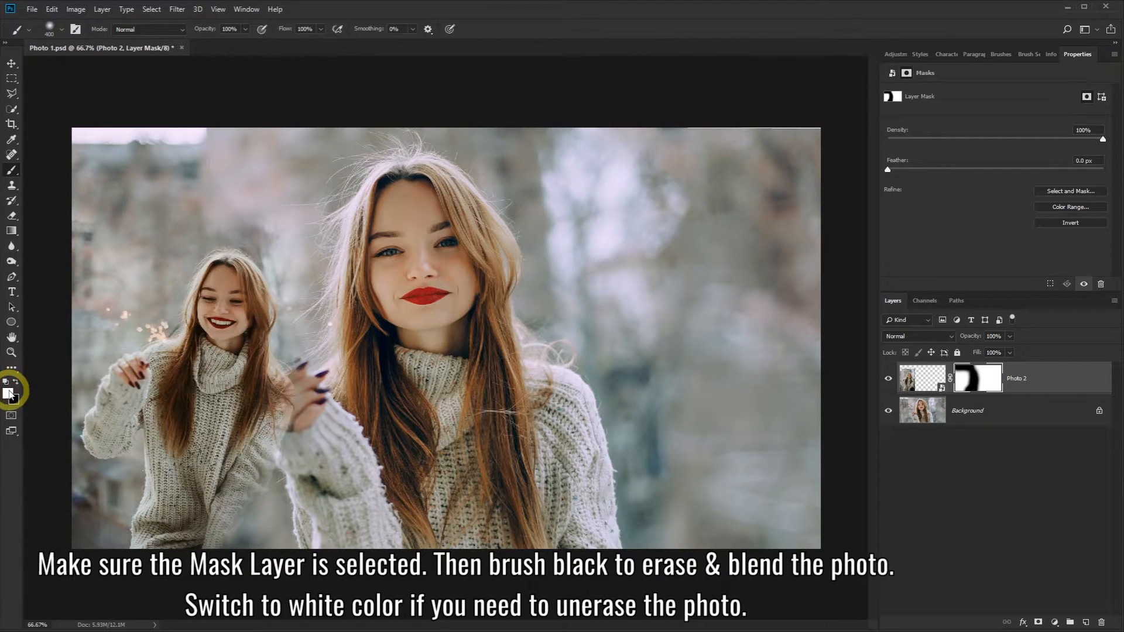
mouse_move(193, 476)
left_mouse_down()
mouse_move(229, 512)
mouse_move(257, 497)
mouse_move(292, 508)
mouse_move(316, 428)
mouse_move(306, 274)
mouse_move(317, 298)
mouse_move(326, 230)
mouse_move(105, 205)
mouse_move(188, 230)
left_mouse_up()
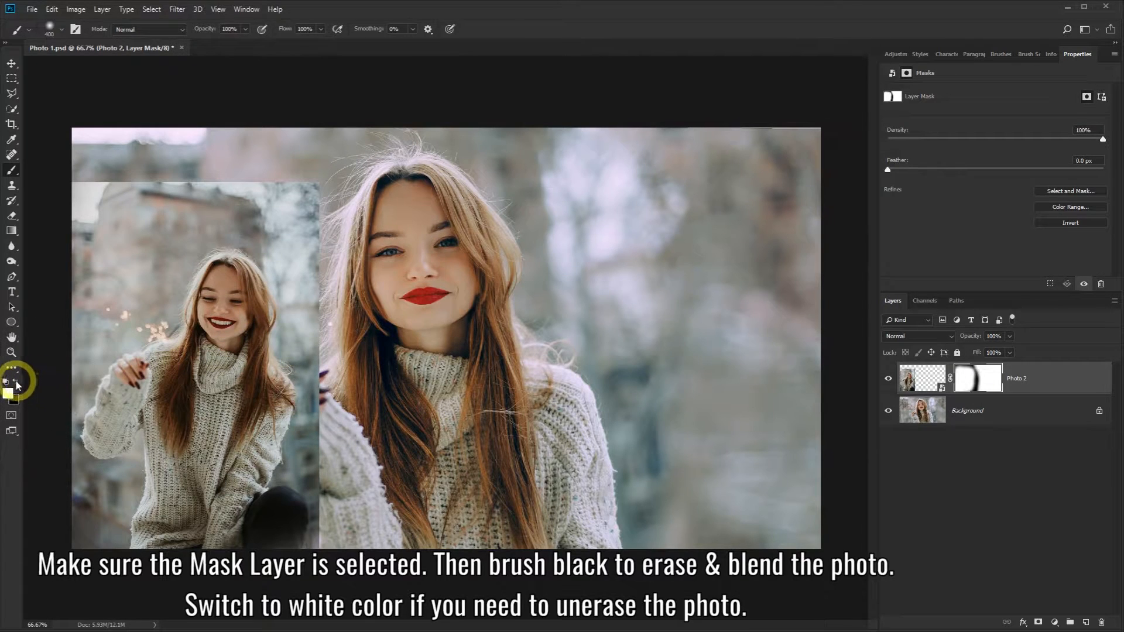
mouse_move(123, 181)
left_mouse_down()
mouse_move(149, 169)
mouse_move(92, 166)
mouse_move(244, 147)
mouse_move(336, 155)
mouse_move(372, 292)
mouse_move(370, 372)
mouse_move(368, 388)
mouse_move(368, 290)
mouse_move(361, 415)
mouse_move(318, 564)
mouse_move(377, 484)
mouse_move(296, 549)
mouse_move(351, 471)
mouse_move(388, 329)
left_mouse_up()
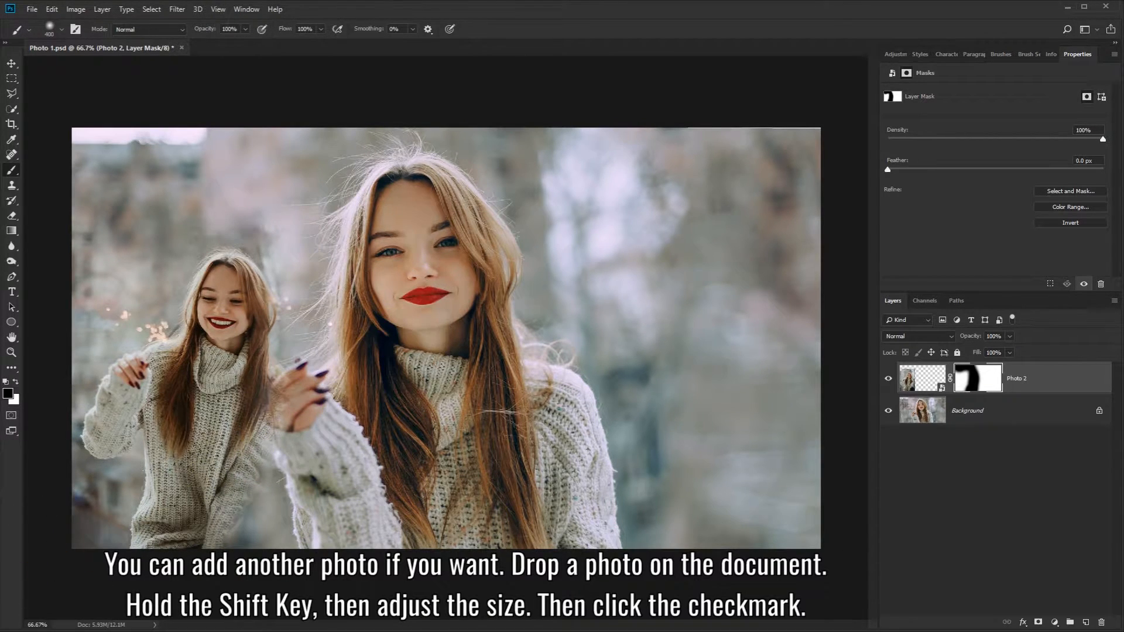
Place Photo 3 into the document, scale it proportionally to about 86%, and position it at the canvas's lower-right side.
key("alt+Tab")
left_click_drag(556, 252, 594, 501)
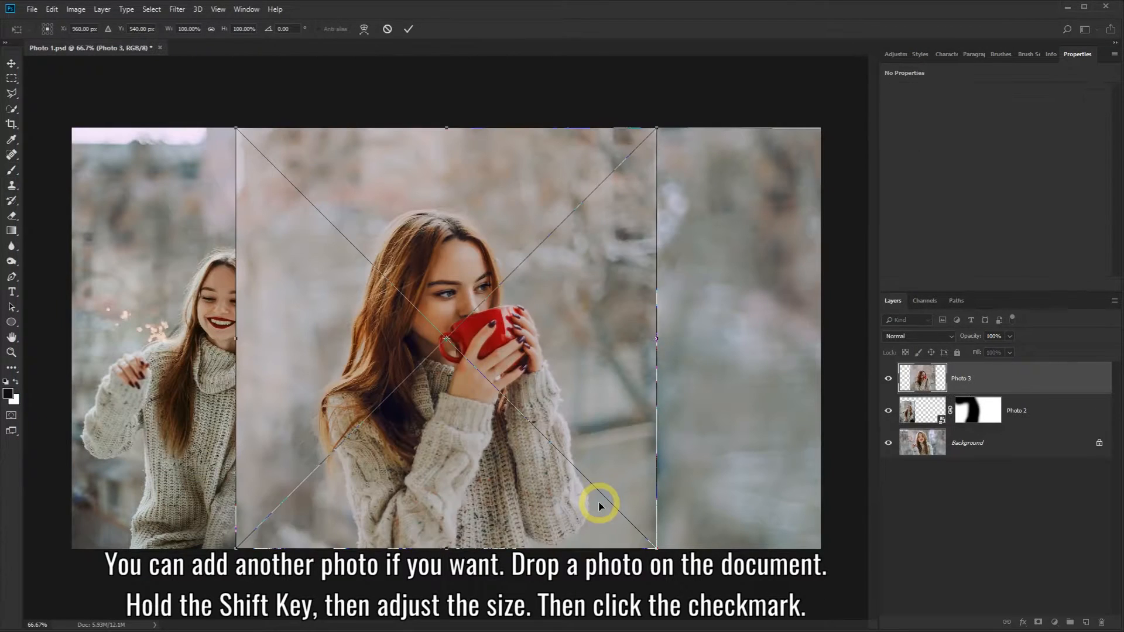
left_click_drag(235, 130, 296, 188)
left_click_drag(466, 254, 670, 254)
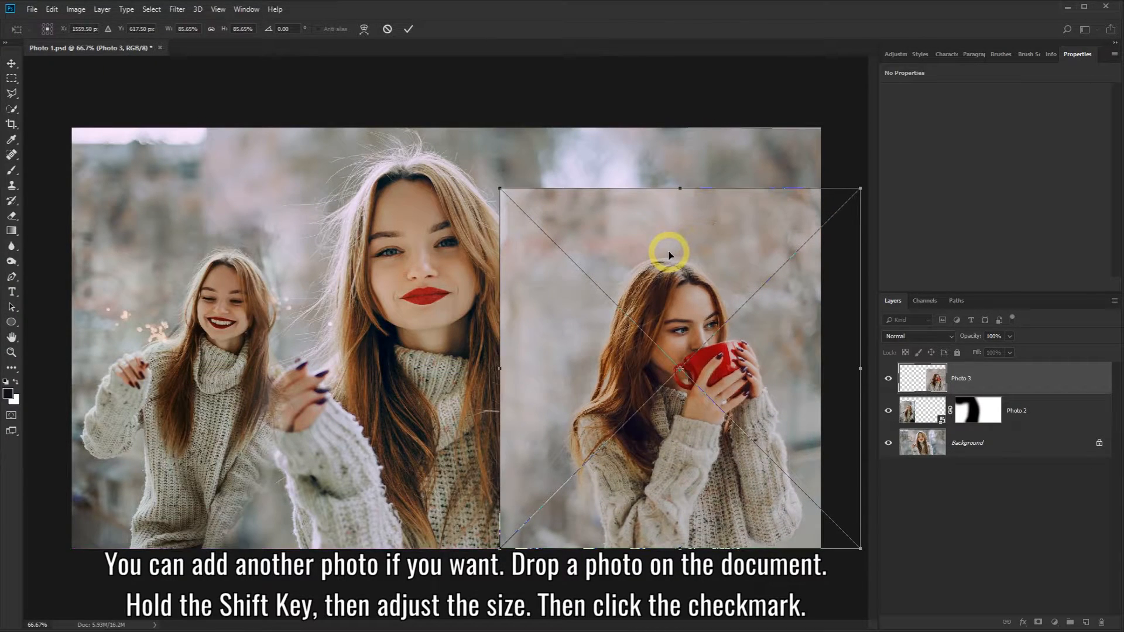
left_click(408, 32)
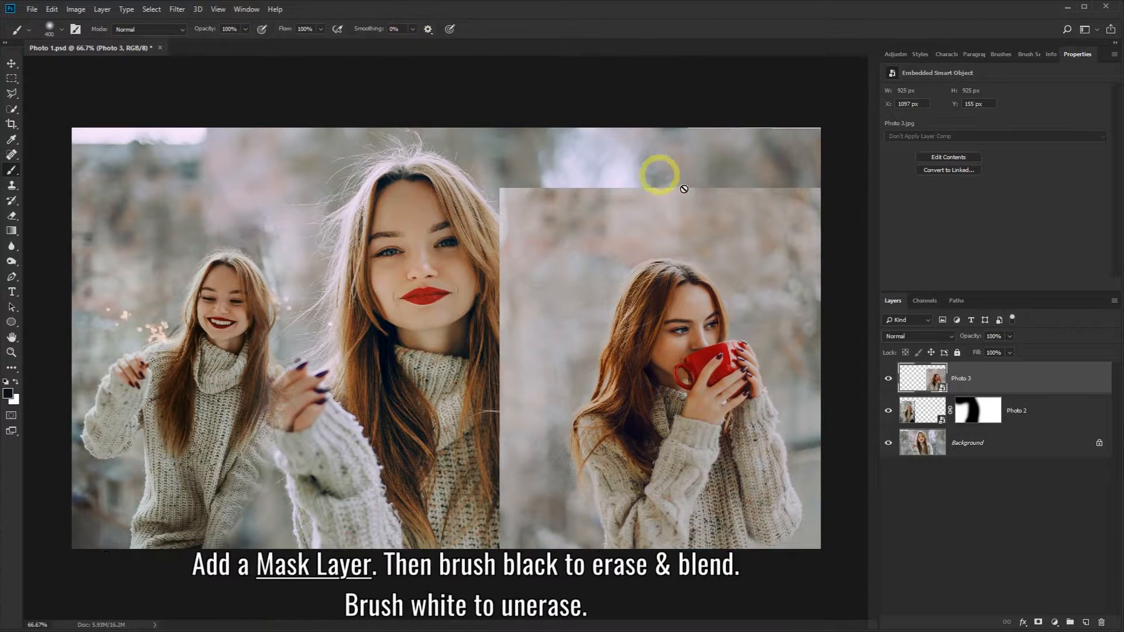
Add a layer mask to Photo 3 and brush it black around the woman with the red cup, restoring her with white.
left_click(1040, 622)
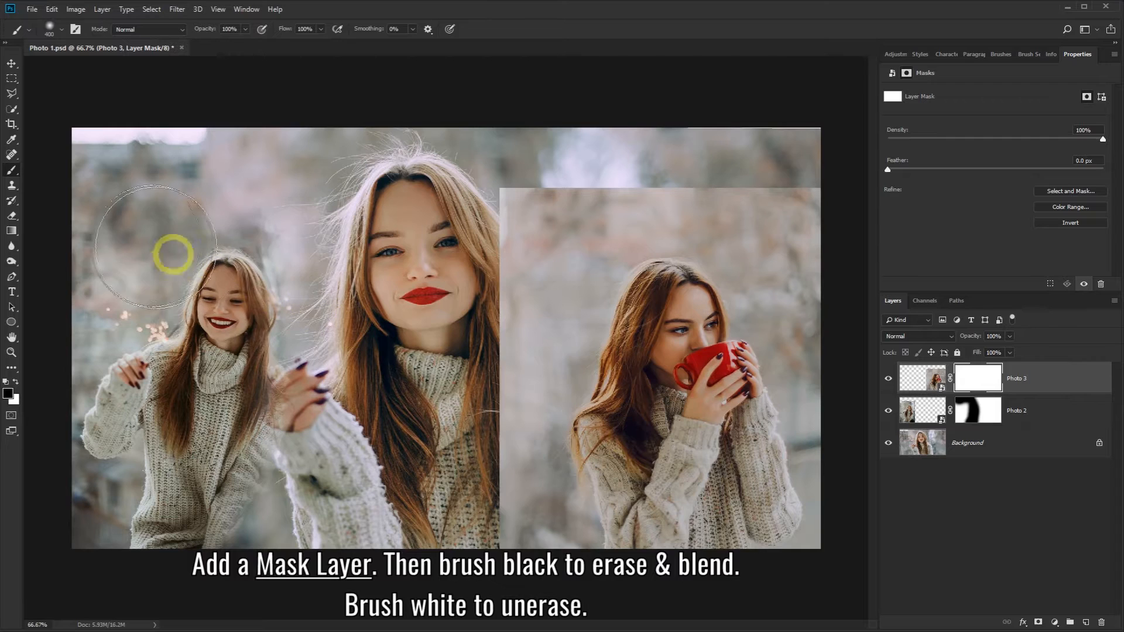
mouse_move(509, 384)
left_mouse_down()
mouse_move(501, 464)
mouse_move(480, 505)
mouse_move(479, 462)
mouse_move(483, 527)
mouse_move(482, 337)
mouse_move(500, 207)
mouse_move(581, 161)
mouse_move(773, 166)
mouse_move(741, 171)
mouse_move(787, 198)
mouse_move(861, 362)
mouse_move(837, 258)
mouse_move(781, 203)
mouse_move(556, 196)
mouse_move(516, 220)
mouse_move(489, 426)
mouse_move(491, 526)
mouse_move(469, 529)
left_mouse_up()
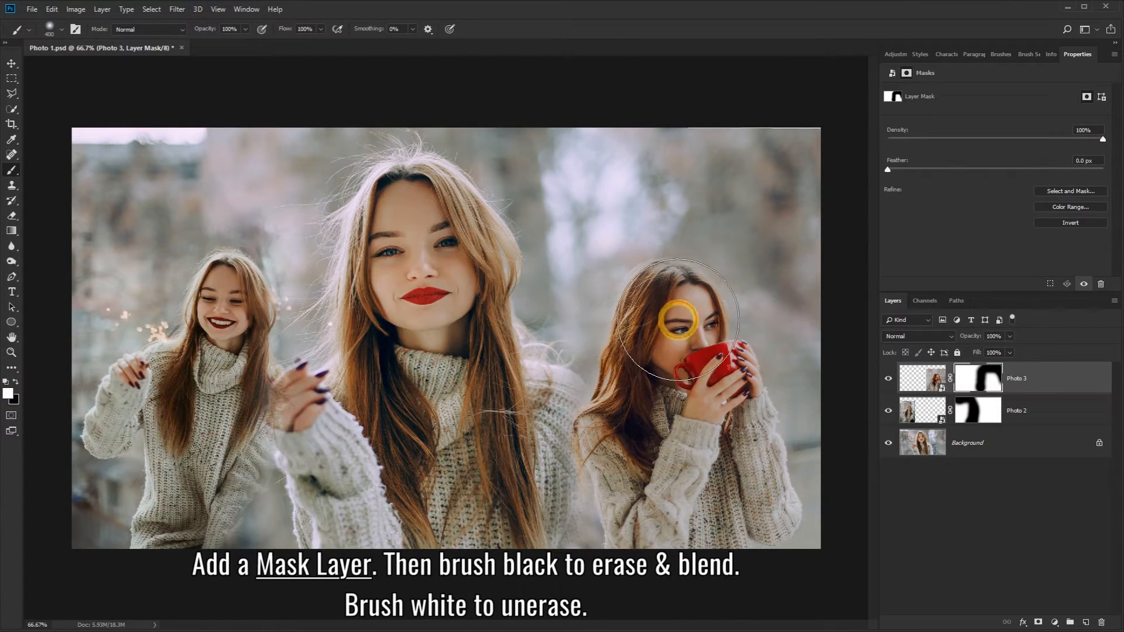
mouse_move(676, 331)
left_mouse_down()
mouse_move(665, 328)
mouse_move(684, 478)
left_mouse_up()
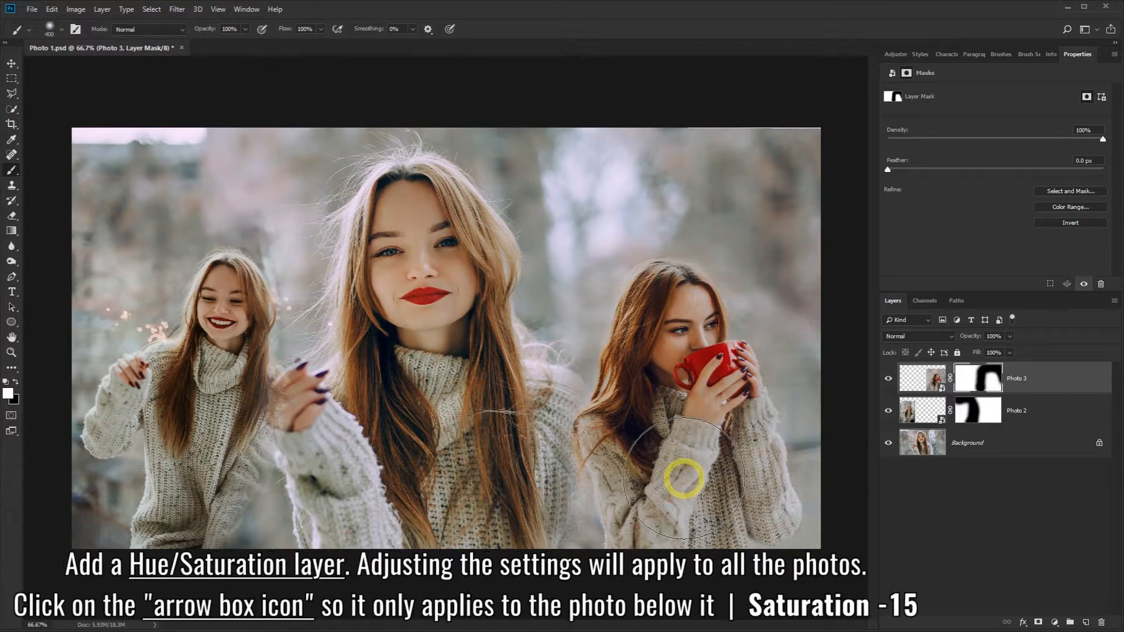
Add a Hue/Saturation adjustment layer above Photo 3, clip it to that photo, and set Saturation to -15.
left_click(1047, 382)
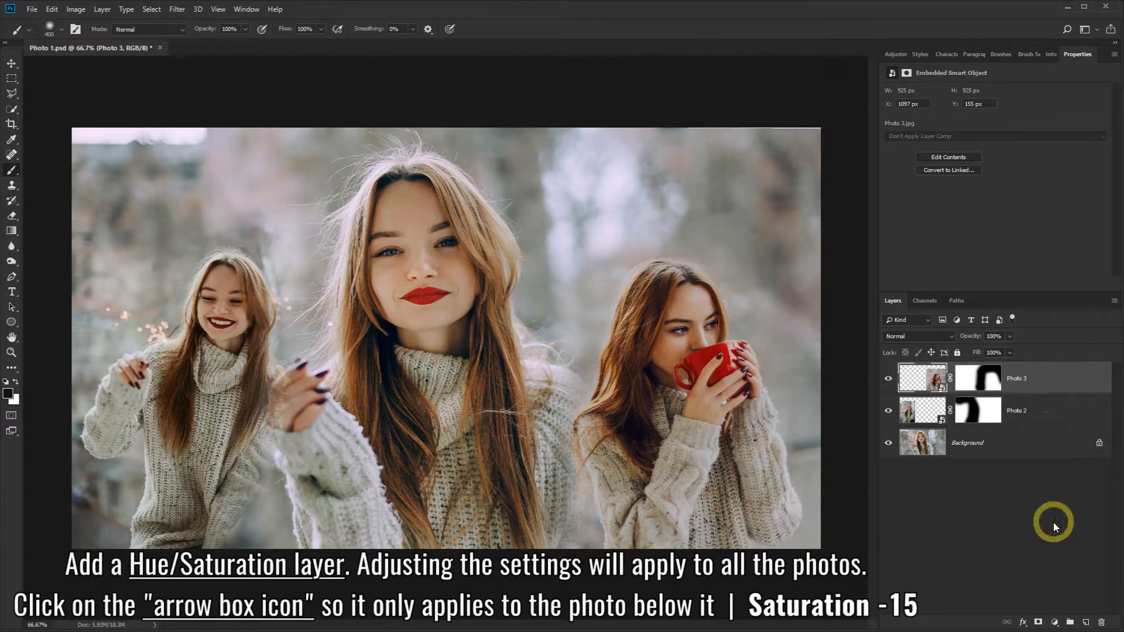
left_click(1055, 623)
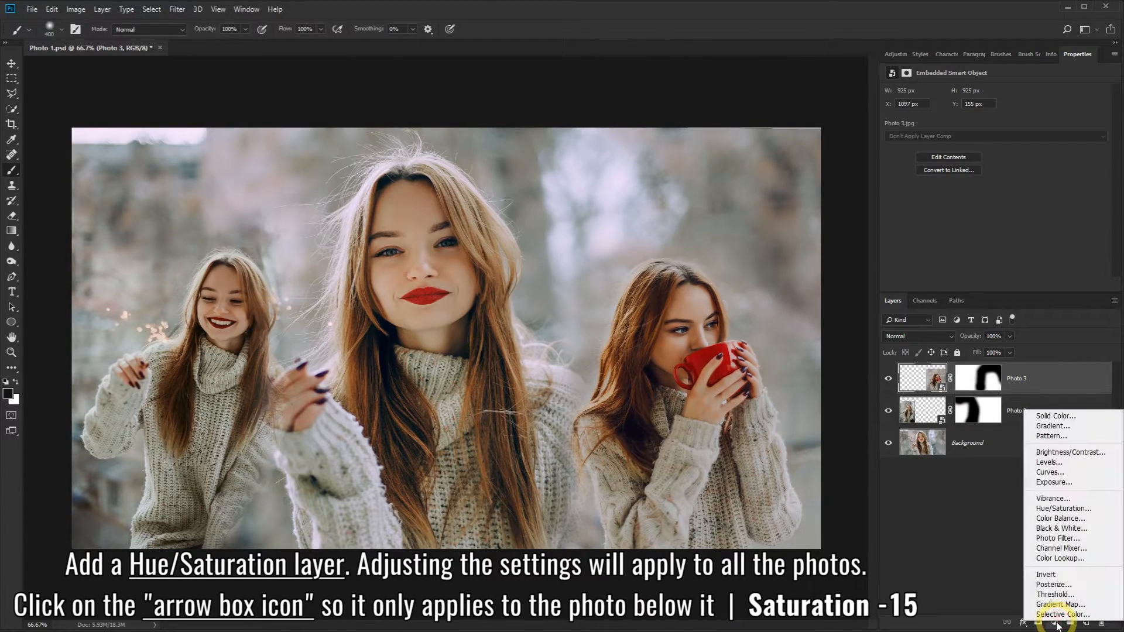
left_click(1054, 509)
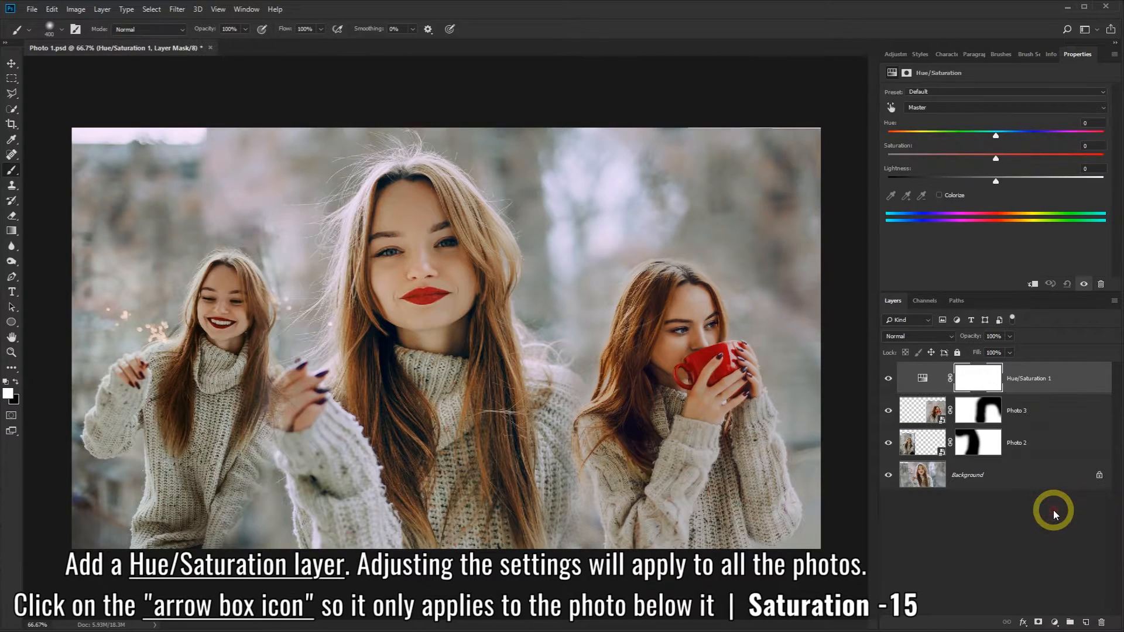
left_click_drag(995, 159, 955, 162)
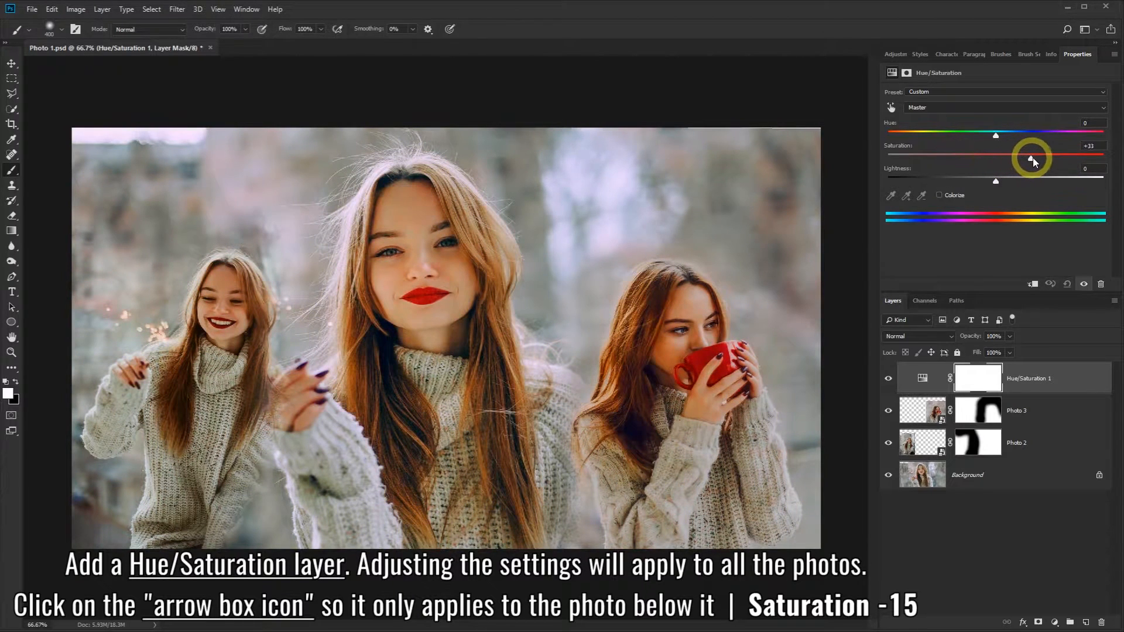
left_click(1034, 285)
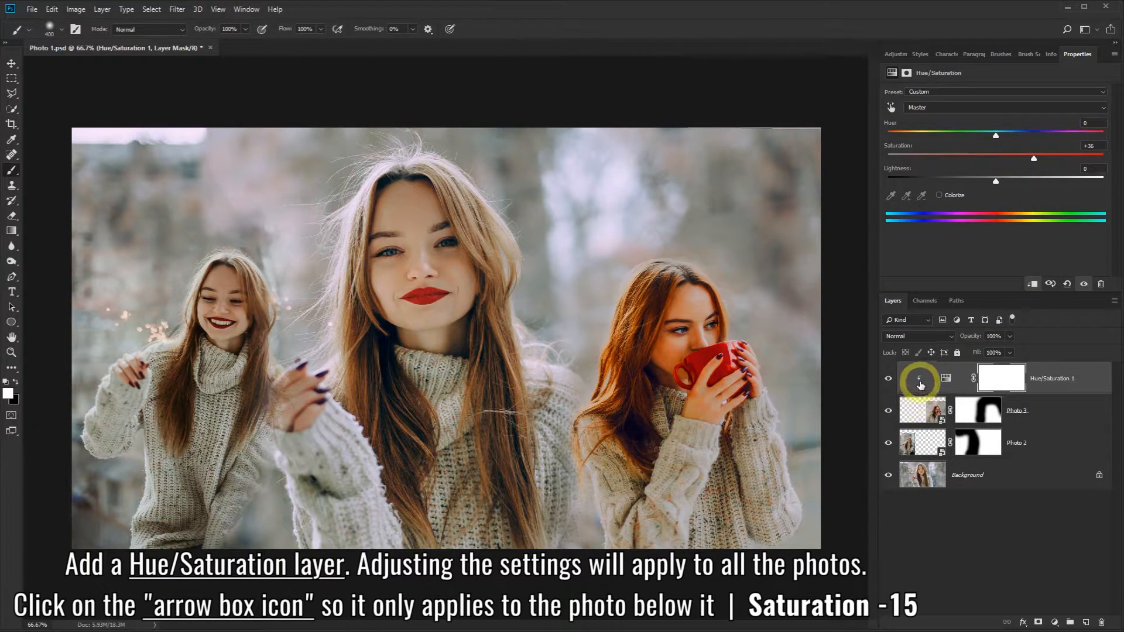
left_click_drag(1035, 157, 985, 155)
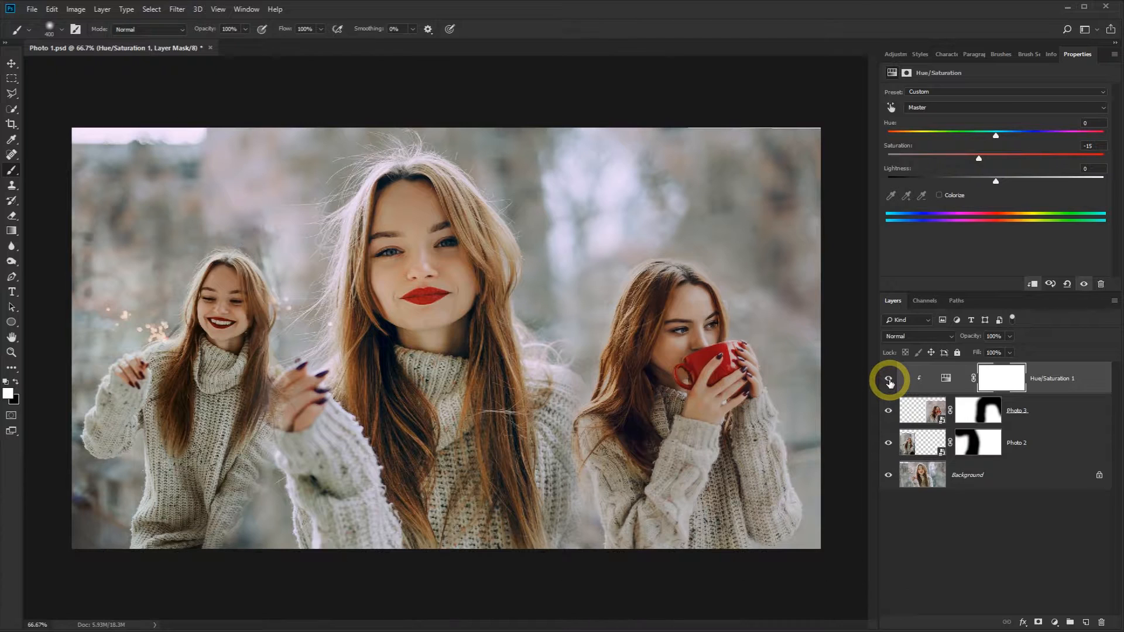
Add a Hue/Saturation adjustment layer above Photo 2, clip it to that photo, and set Saturation to +10.
left_click(1046, 447)
left_click(1057, 621)
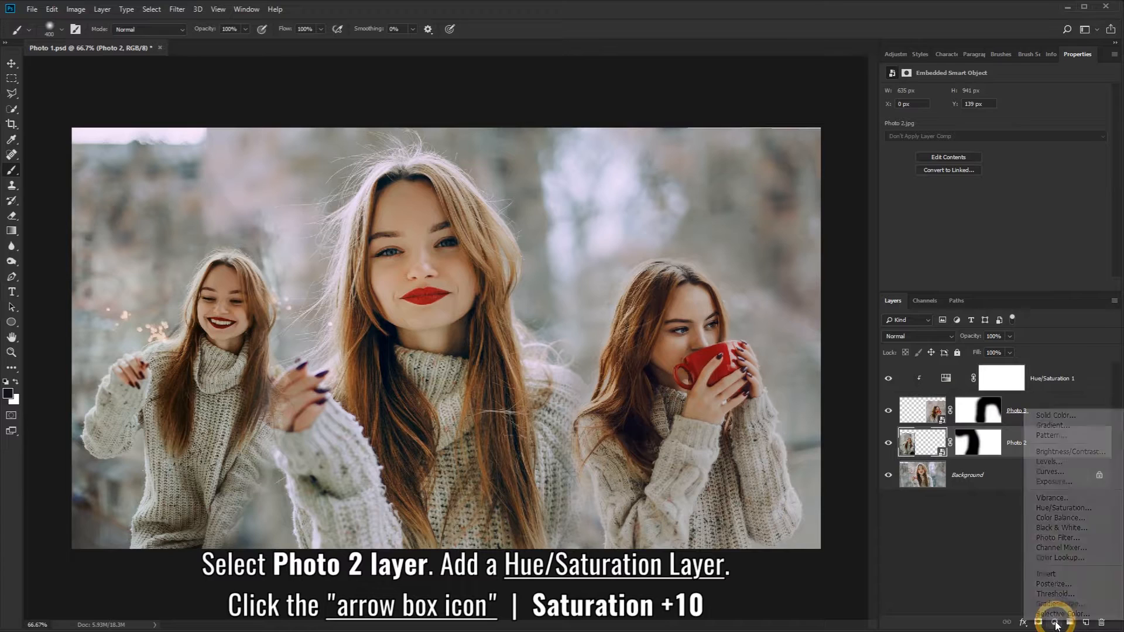
left_click(1061, 508)
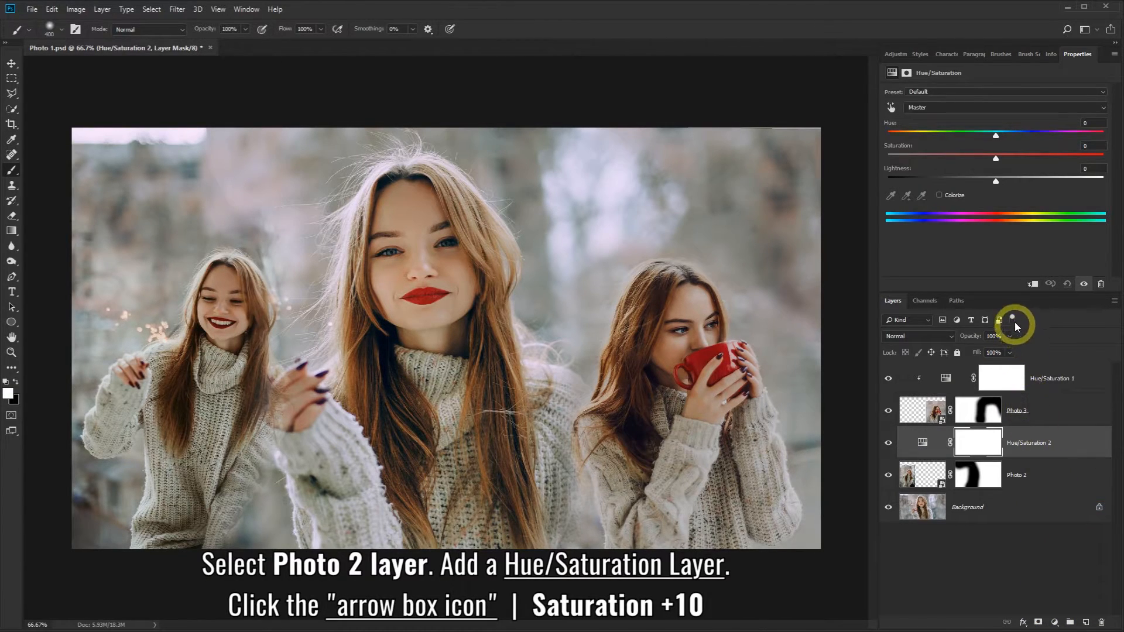
left_click(1032, 285)
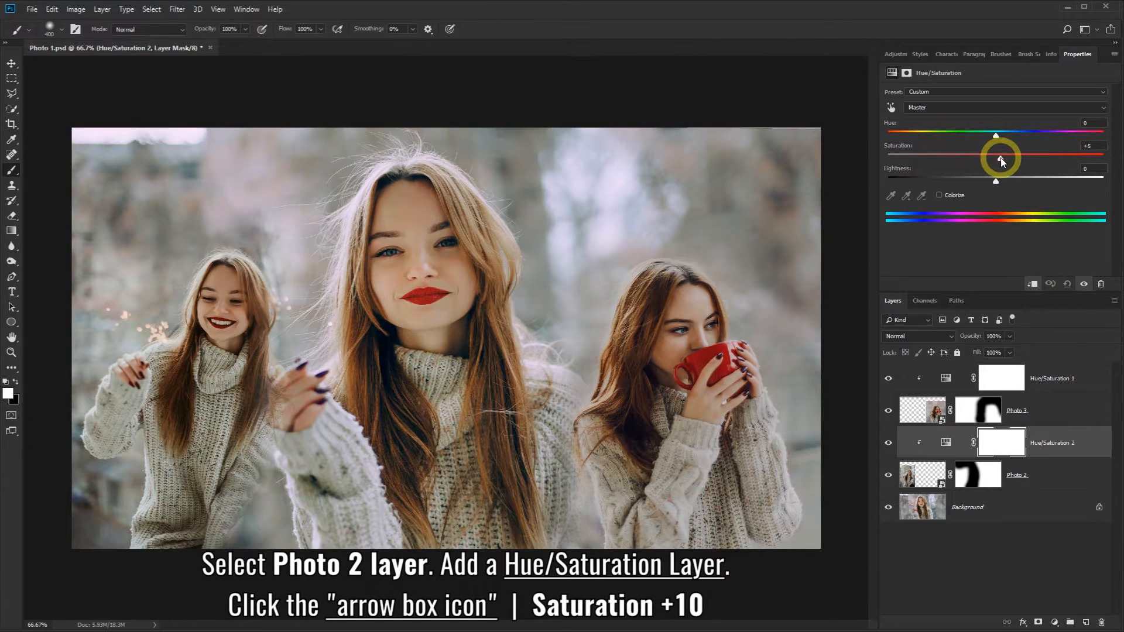
left_click_drag(1007, 159, 1006, 159)
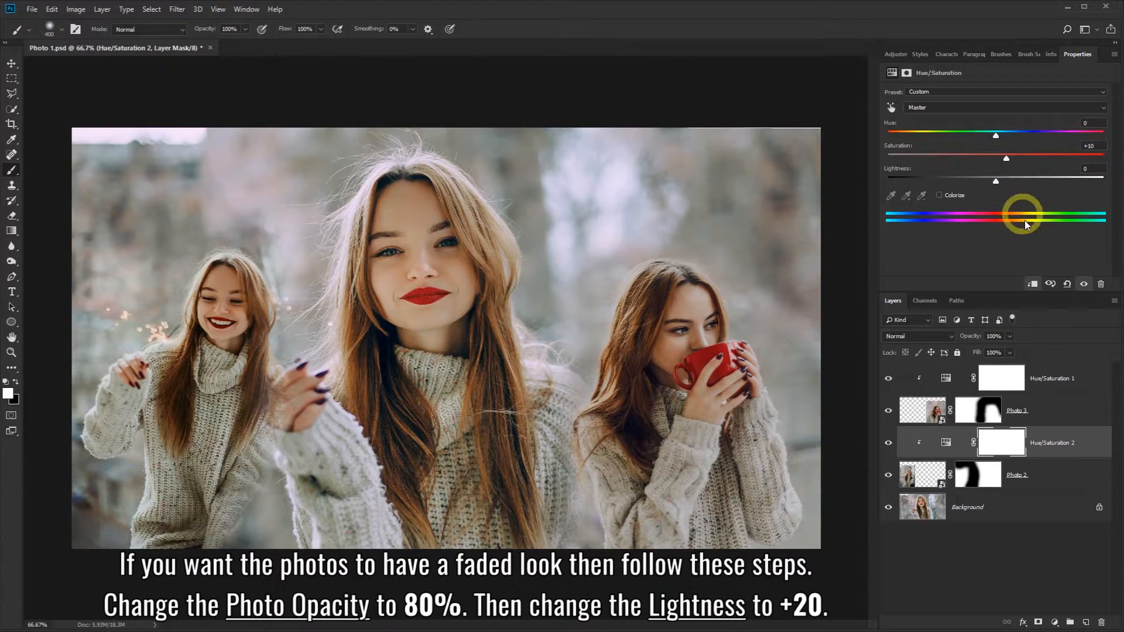
Fade Photo 3 by setting its layer opacity to 80% and its clipped Hue/Saturation layer's Lightness to +20.
left_click(1052, 413)
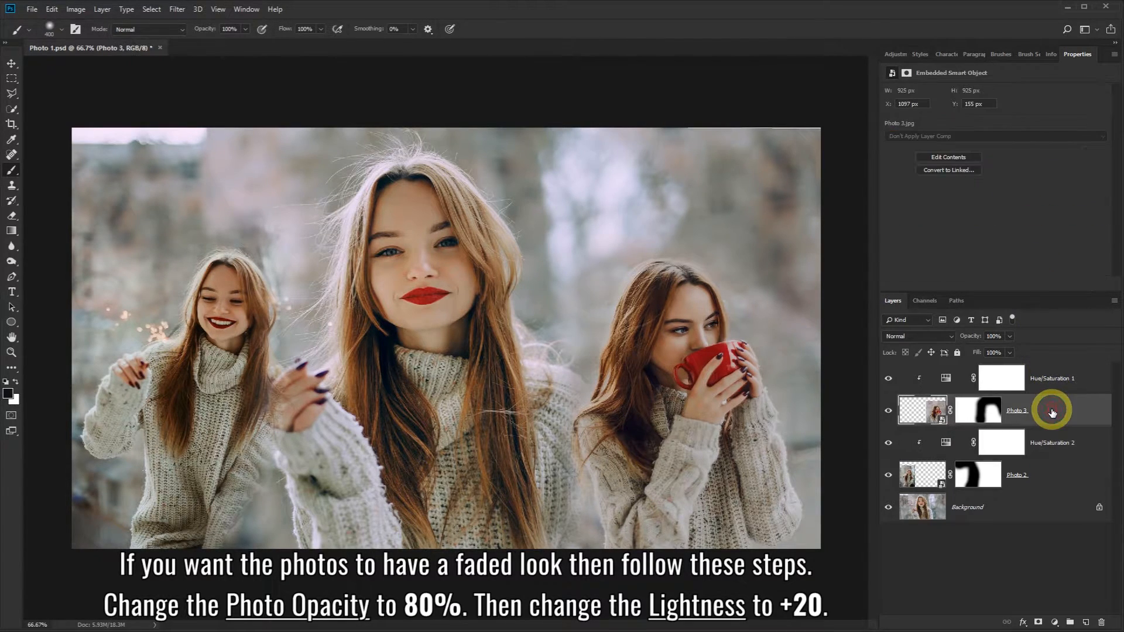
left_click(1009, 337)
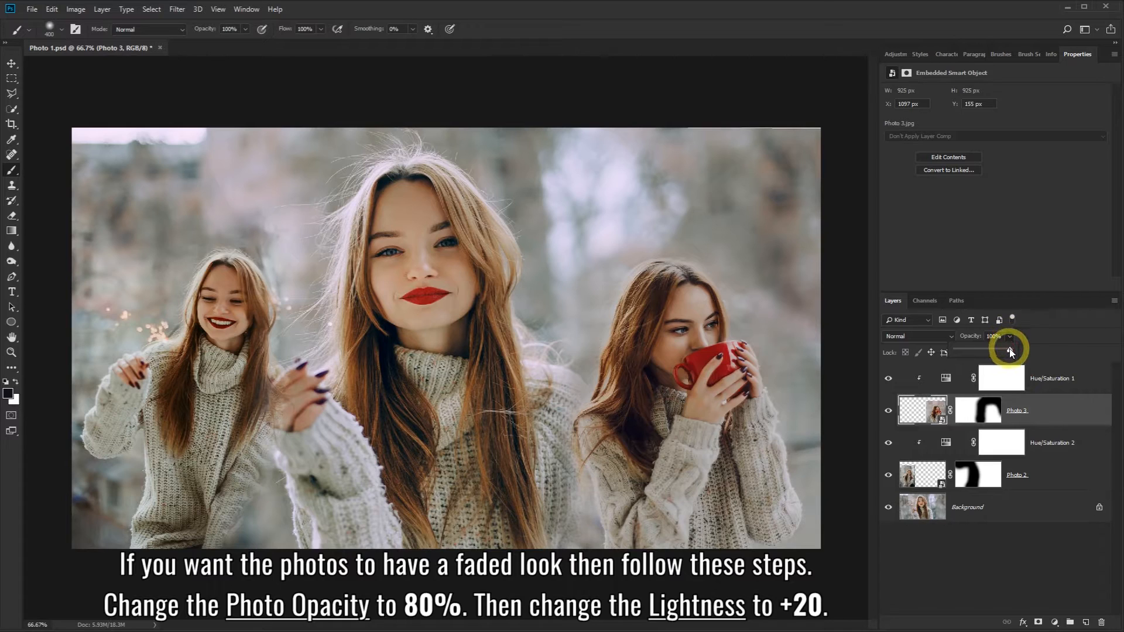
left_click_drag(1009, 350, 999, 352)
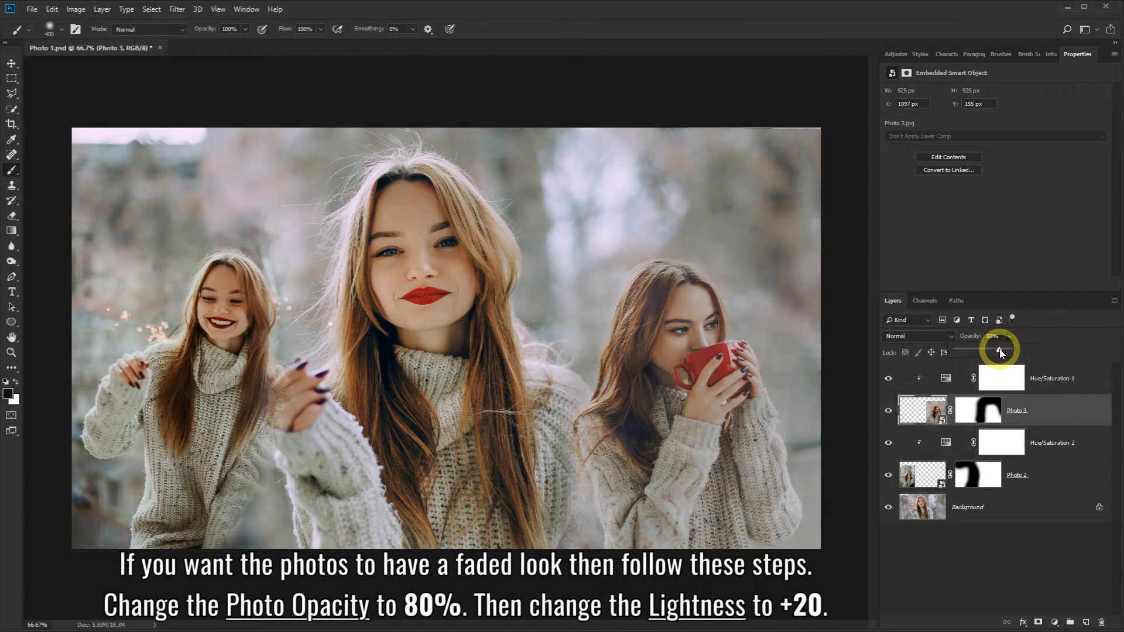
left_click(1060, 378)
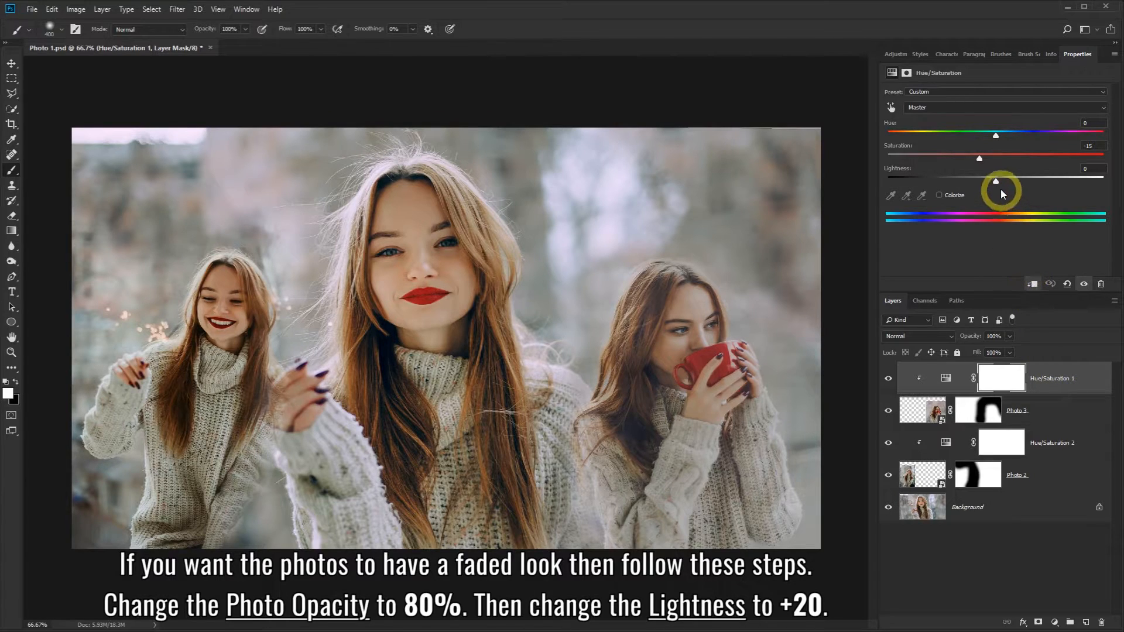
left_click_drag(1001, 183, 1011, 184)
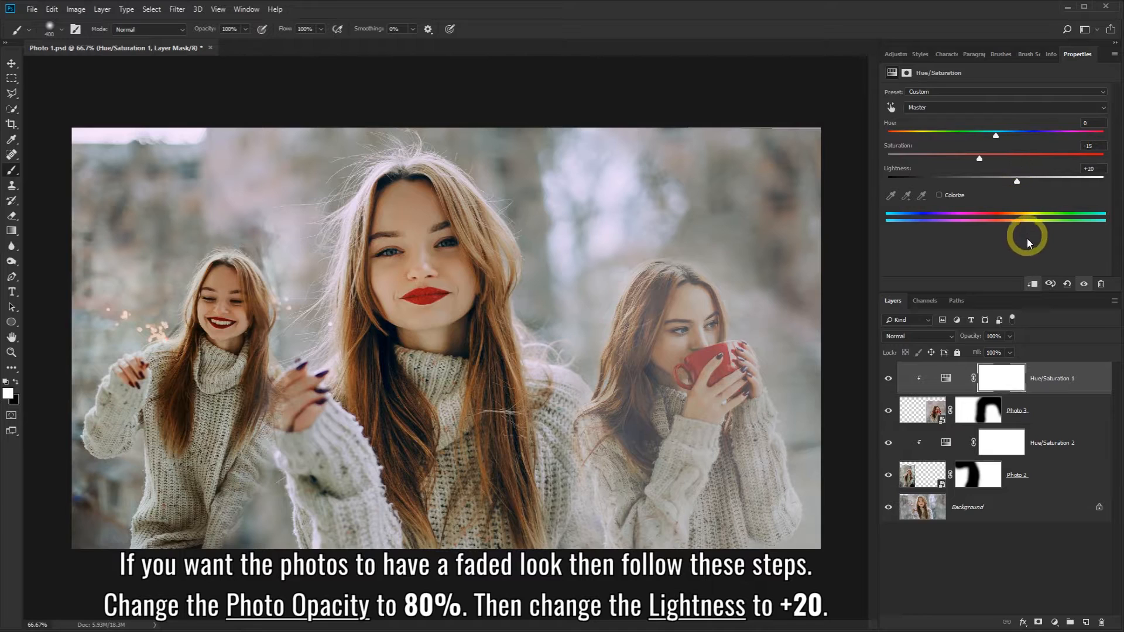
Fade Photo 2 by setting its layer opacity to 80% and its clipped Hue/Saturation layer's Lightness to +20.
left_click(1047, 476)
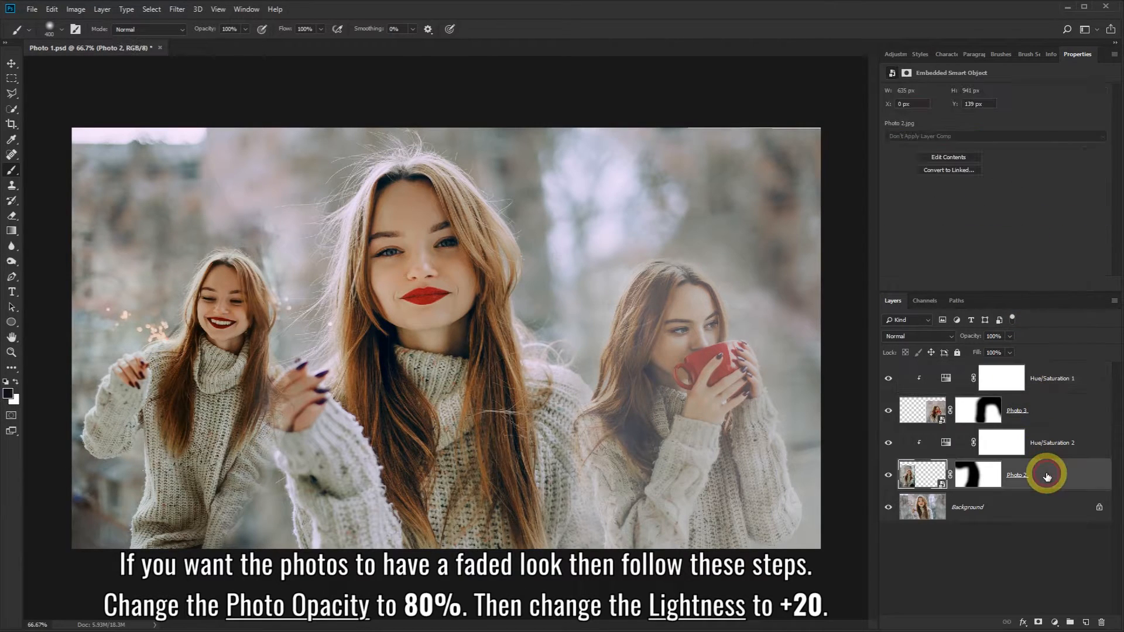
double_click(987, 335)
type("80")
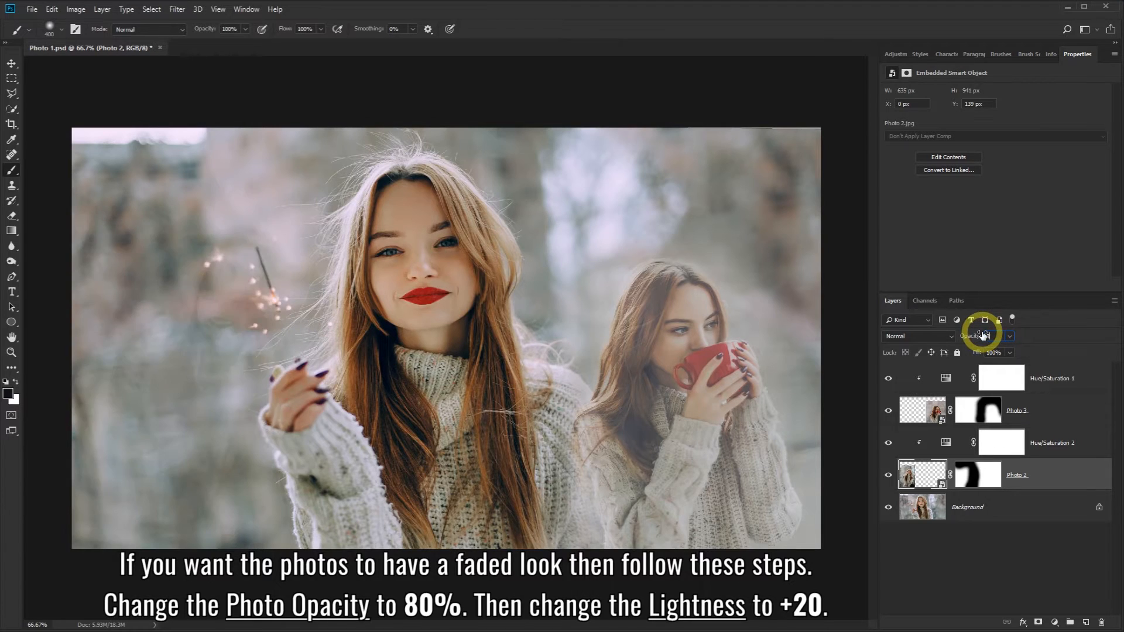
left_click(1046, 444)
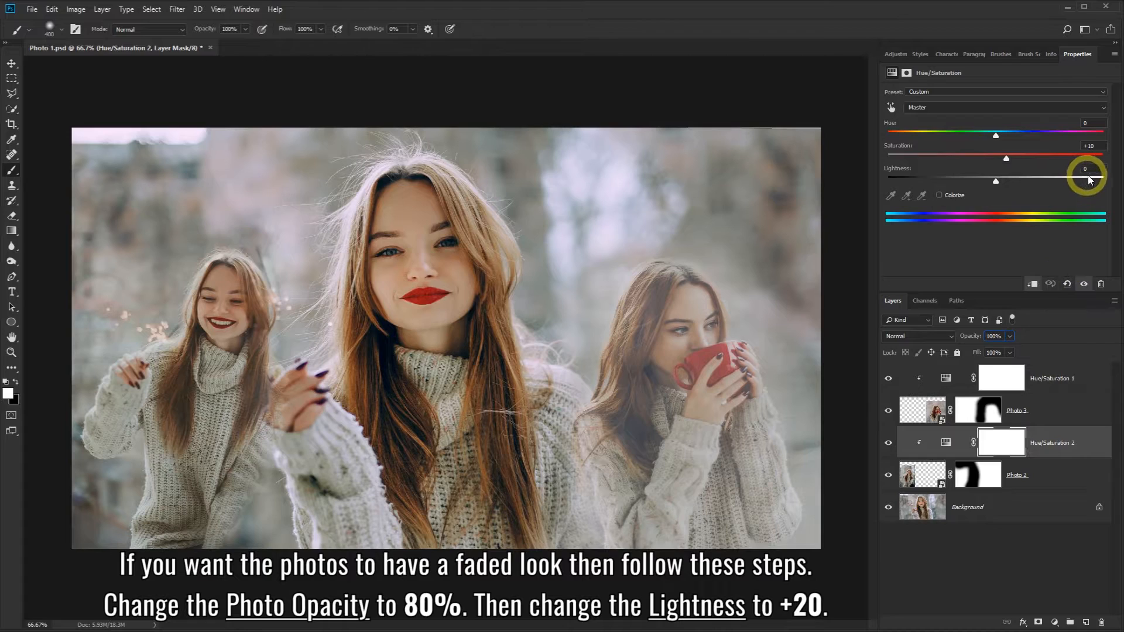
type("2")
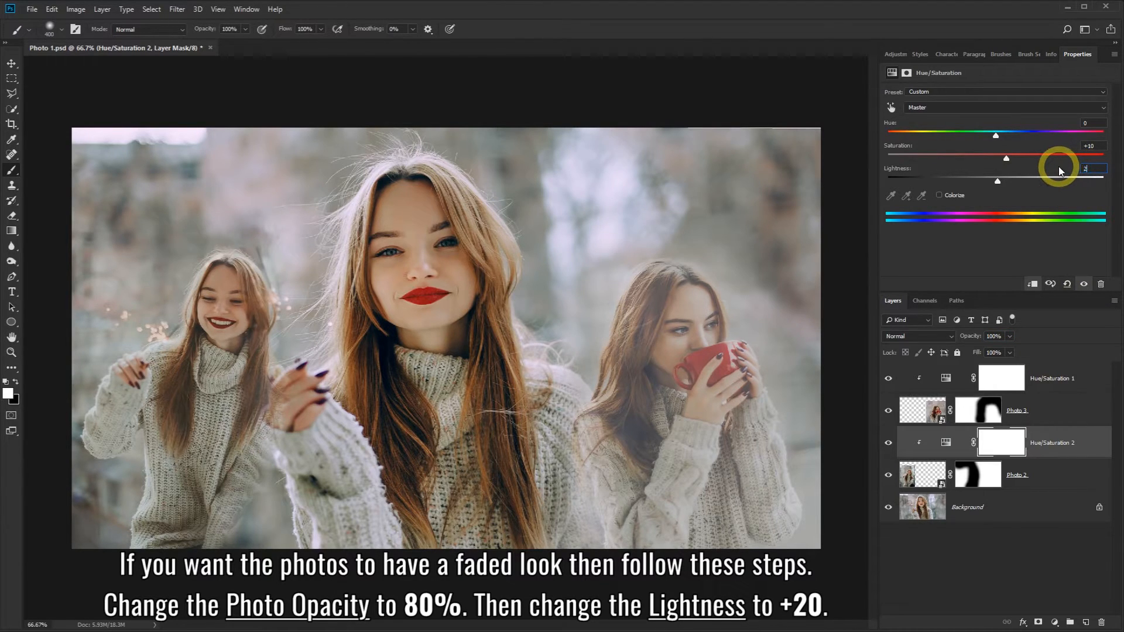
type("0")
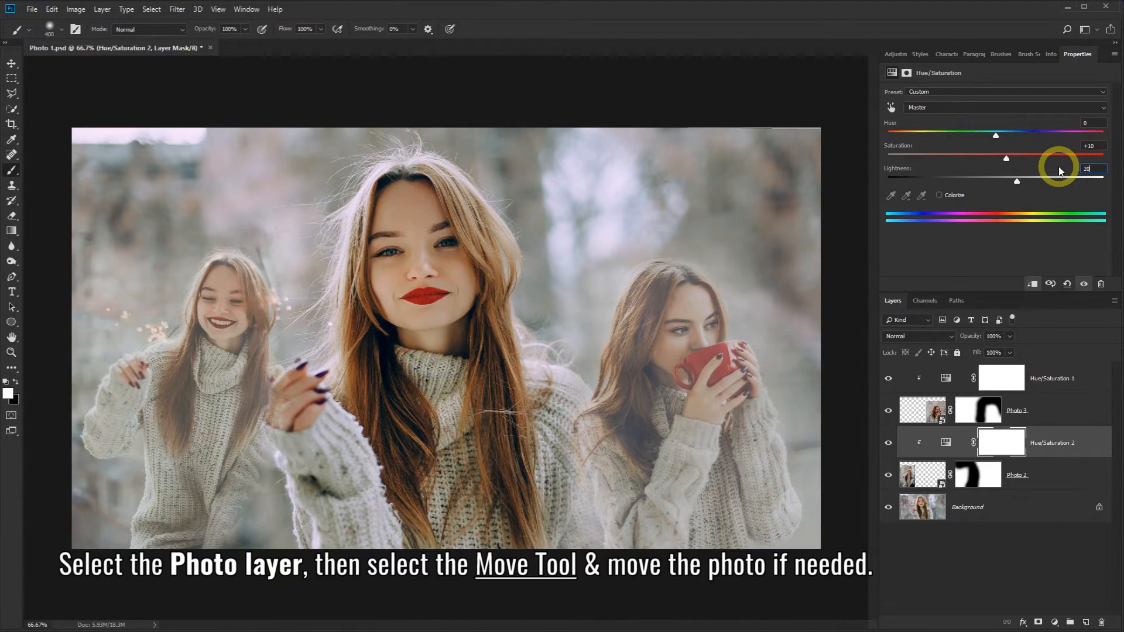
Move Photo 3 slightly to the right with the Move tool, to an X position of about 1134 px.
left_click(1071, 410)
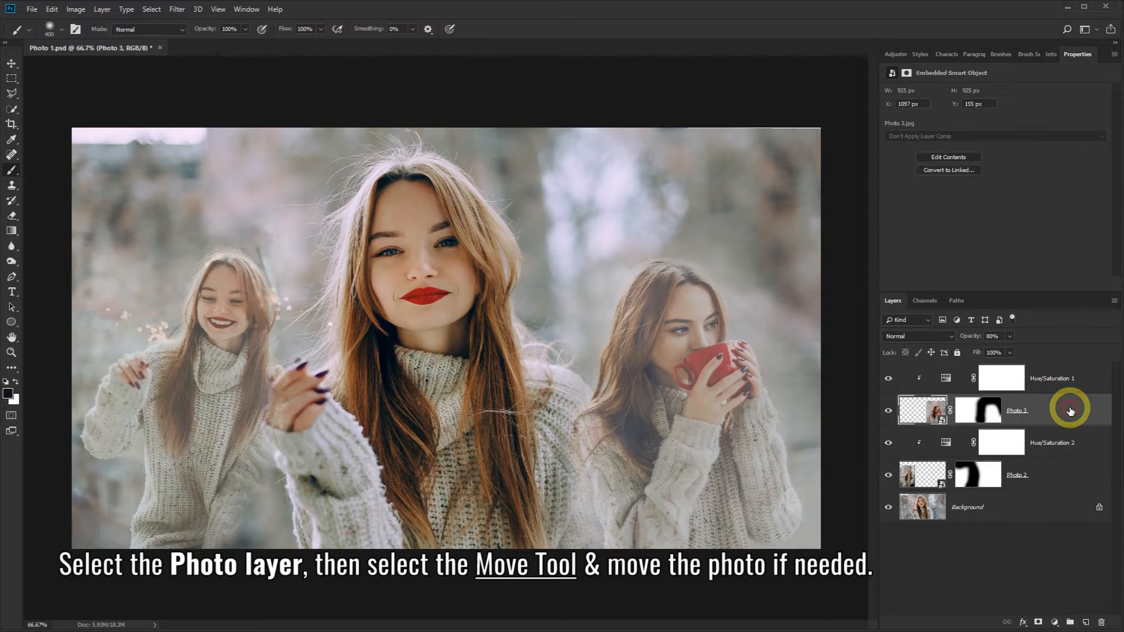
left_click(12, 63)
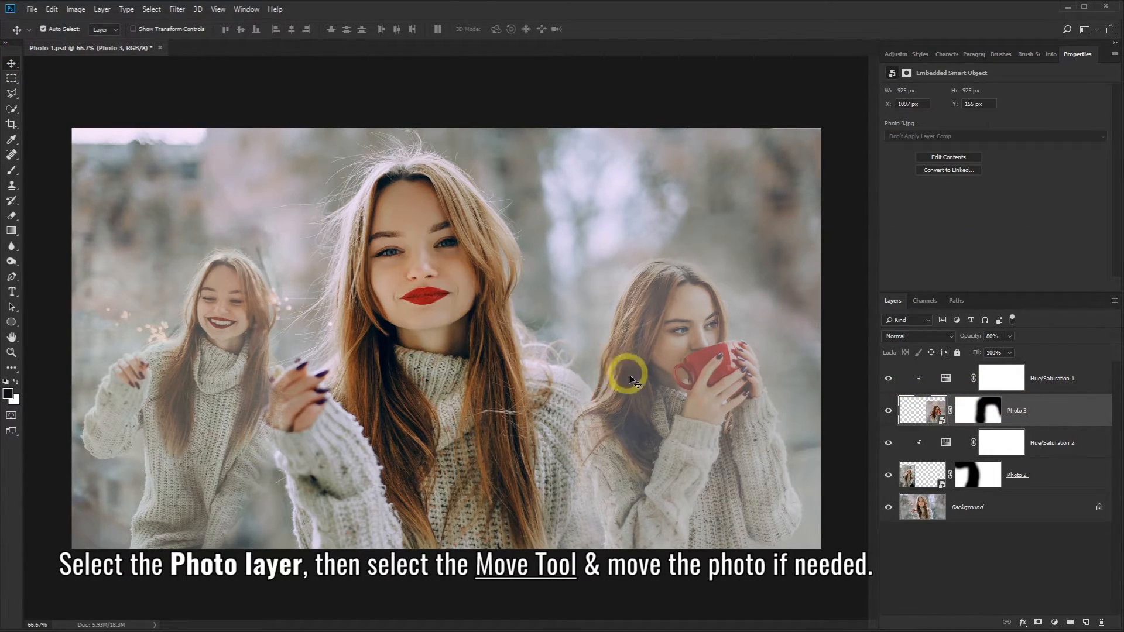
left_click_drag(665, 410, 679, 411)
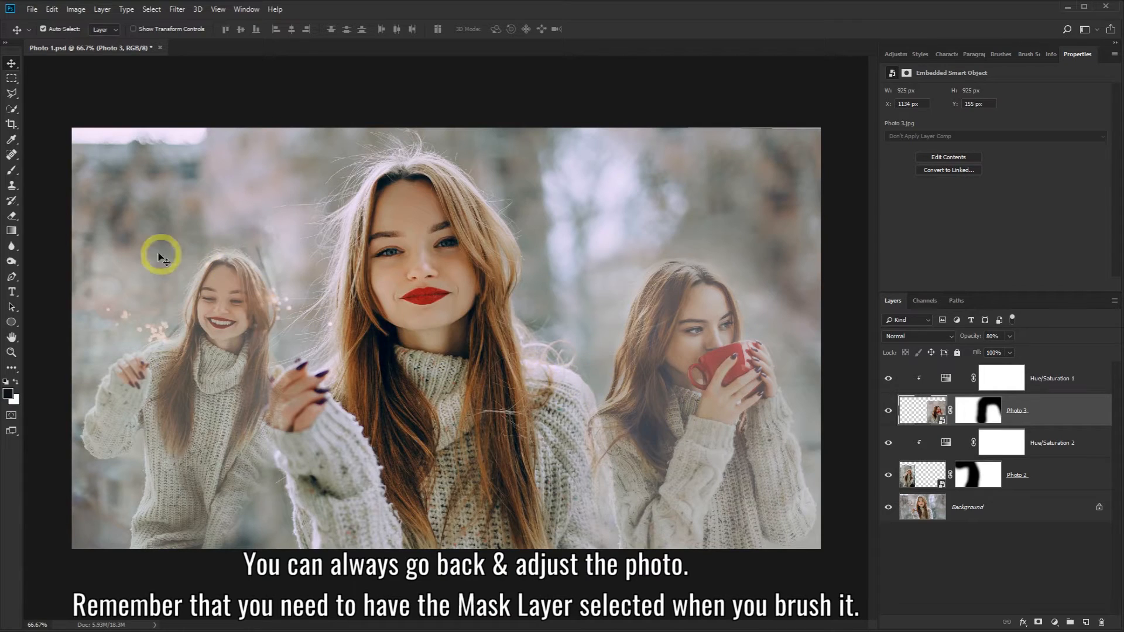
Touch up Photo 3's layer mask with the Brush, painting black beside the woman with the red cup and restoring her hair and sweater with white.
left_click(12, 171)
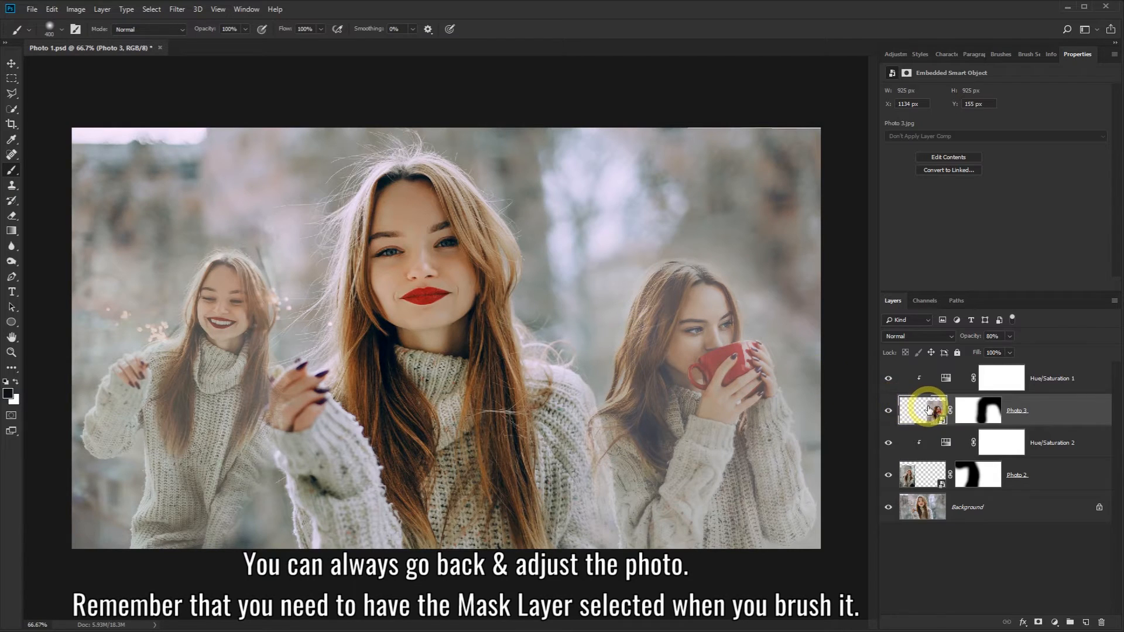
left_click(974, 410)
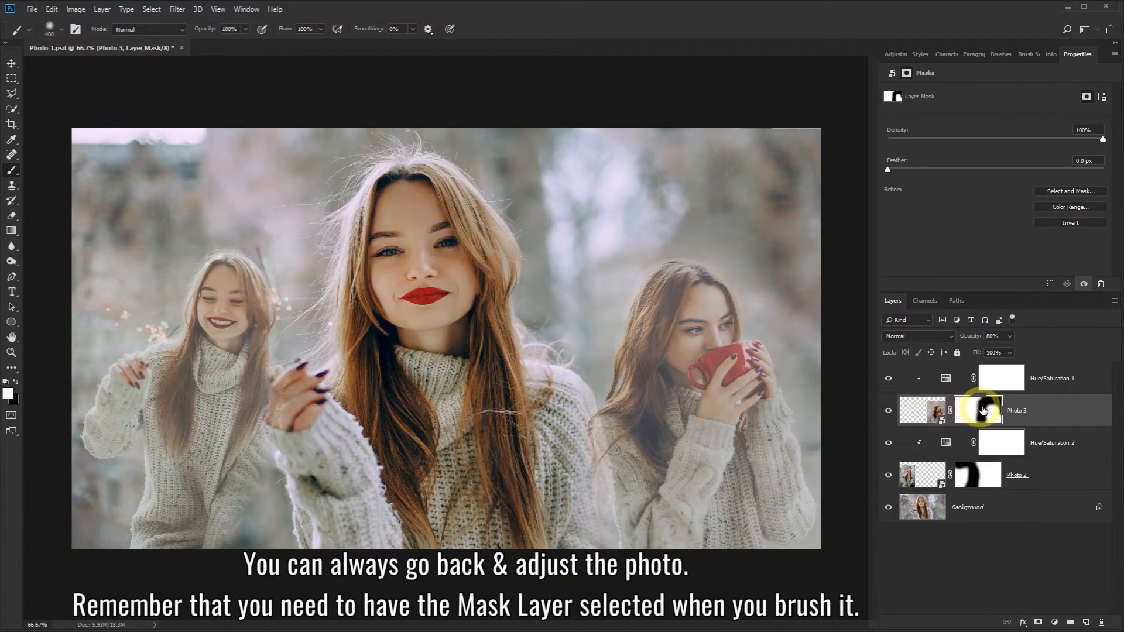
mouse_move(726, 406)
left_mouse_down()
mouse_move(657, 426)
mouse_move(691, 358)
left_mouse_up()
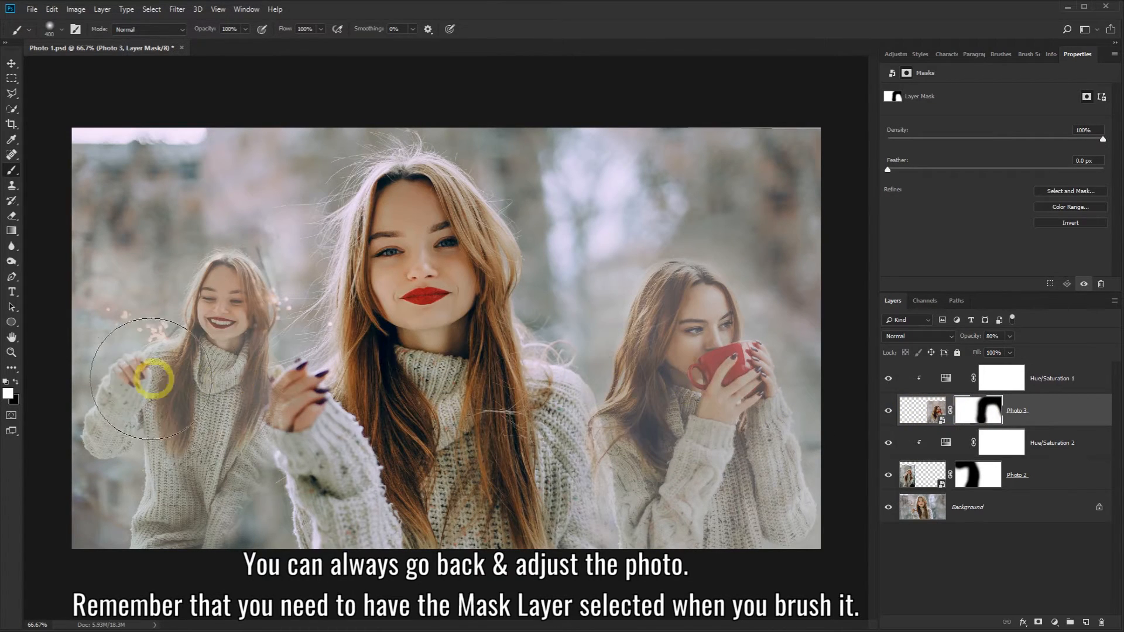
left_click(16, 382)
mouse_move(484, 371)
left_mouse_down()
mouse_move(592, 375)
mouse_move(583, 325)
mouse_move(632, 264)
mouse_move(596, 318)
mouse_move(569, 402)
mouse_move(484, 407)
left_mouse_up()
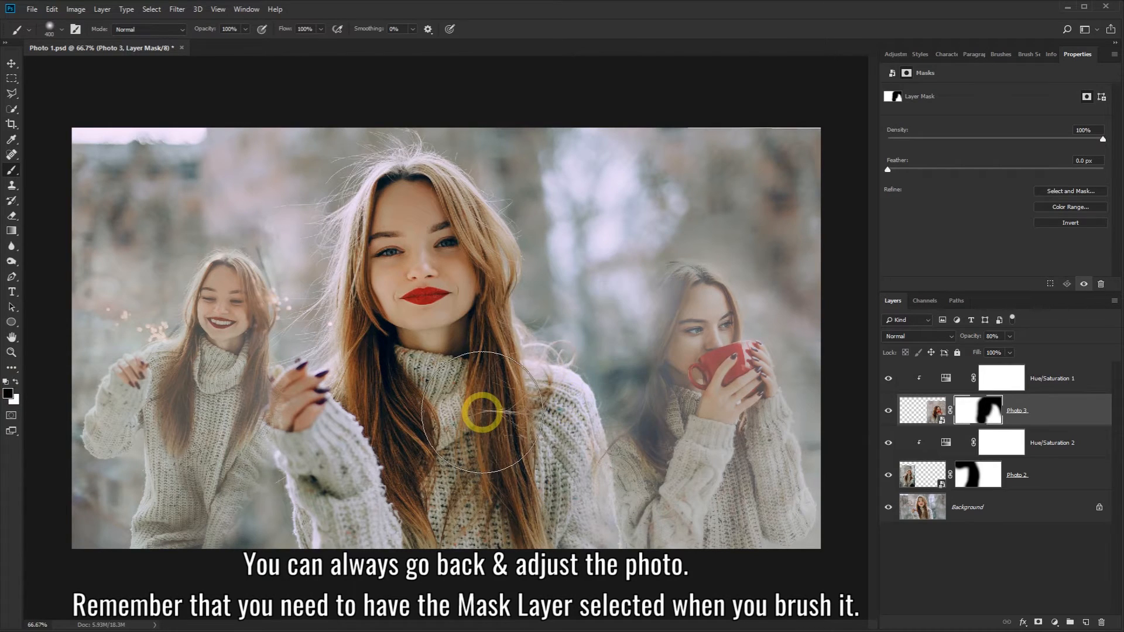
left_click(16, 382)
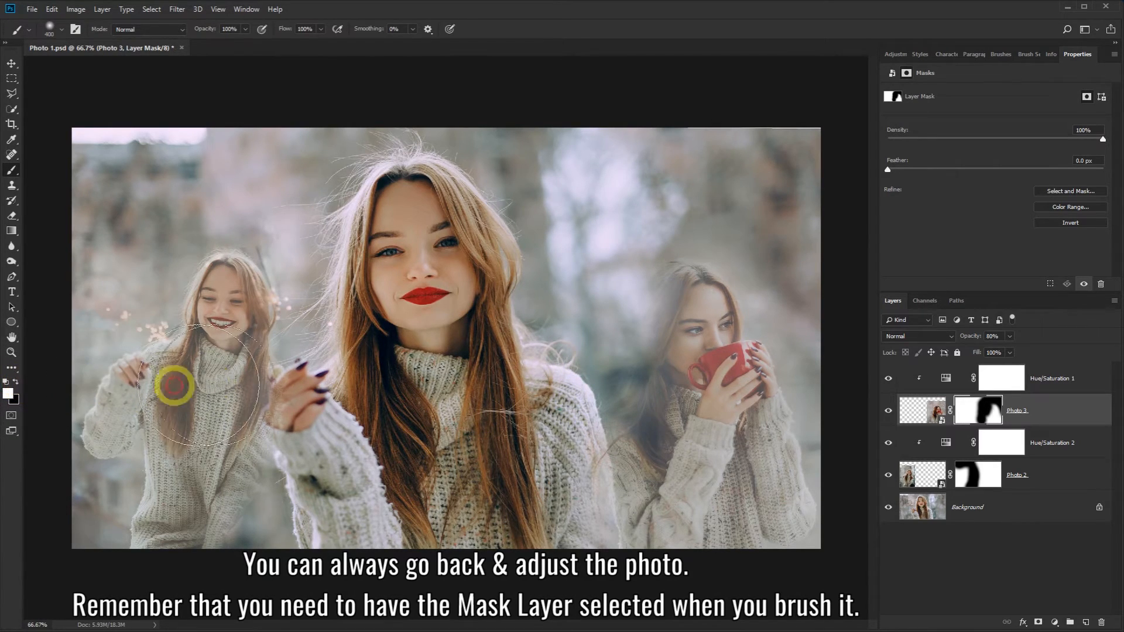
mouse_move(681, 440)
left_mouse_down()
mouse_move(690, 315)
mouse_move(663, 430)
mouse_move(675, 483)
mouse_move(648, 438)
mouse_move(657, 484)
mouse_move(670, 487)
mouse_move(692, 465)
mouse_move(688, 420)
mouse_move(713, 451)
mouse_move(694, 421)
mouse_move(648, 429)
mouse_move(569, 373)
mouse_move(579, 321)
mouse_move(650, 321)
mouse_move(703, 364)
mouse_move(694, 399)
left_mouse_up()
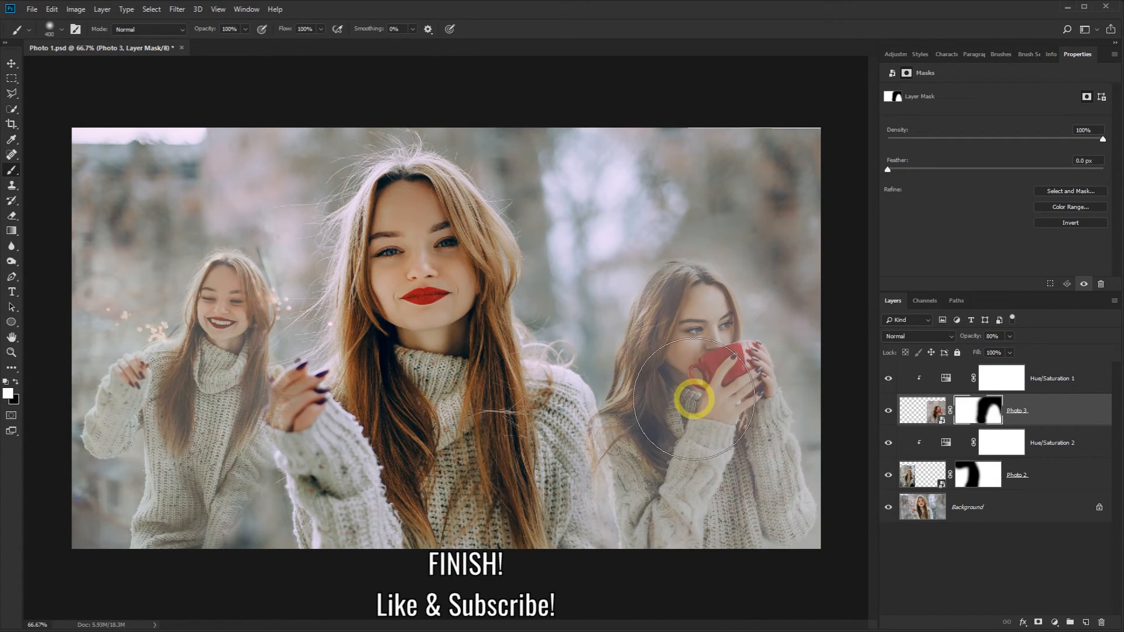